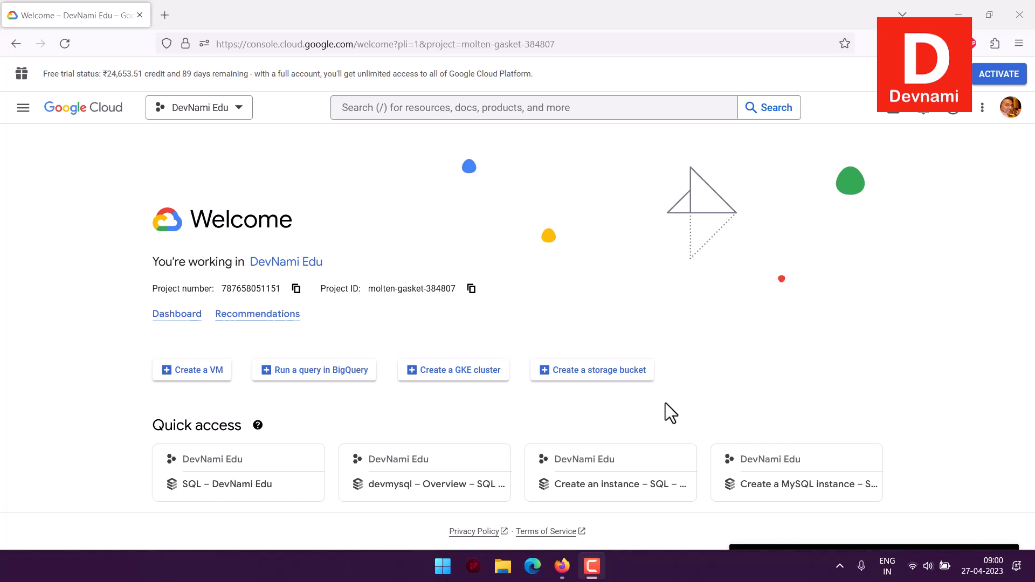
- Open the full list of all Google Cloud products in a new browser tab
scroll(51, 383, down, 3)
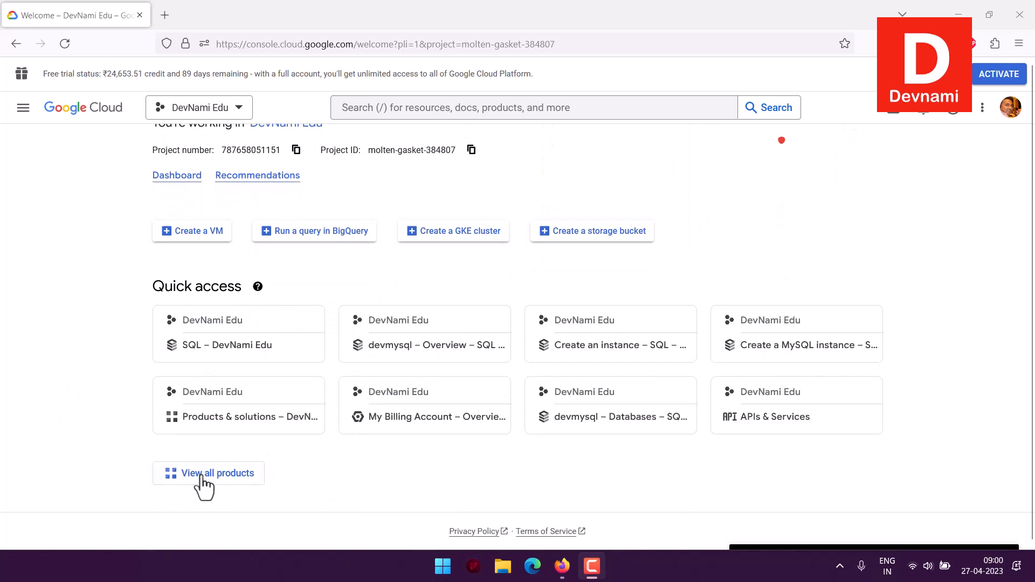
right_click(201, 474)
click(217, 270)
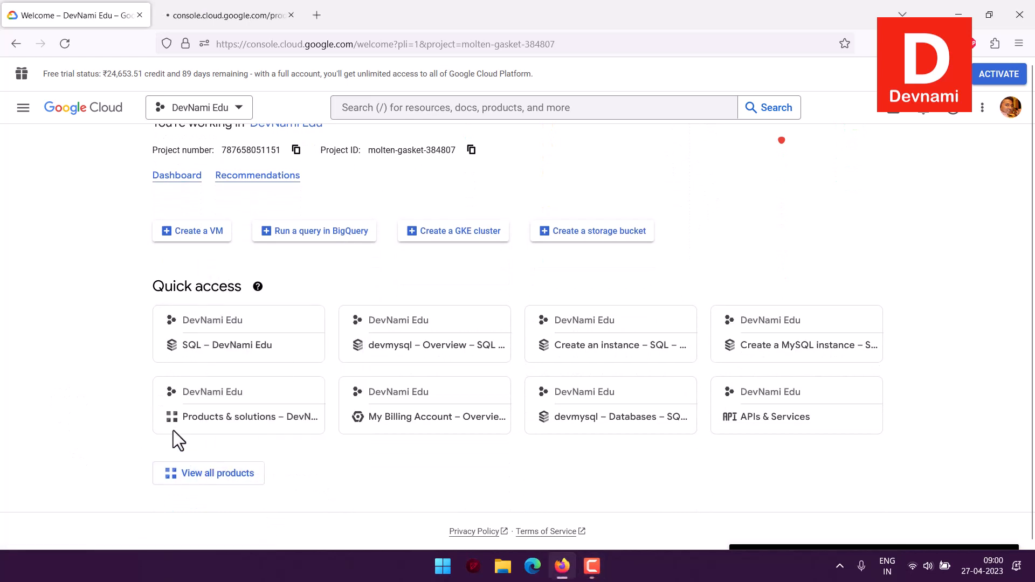
- View the Products & solutions entries in the console's main navigation and close it again
scroll(102, 377, up, 3)
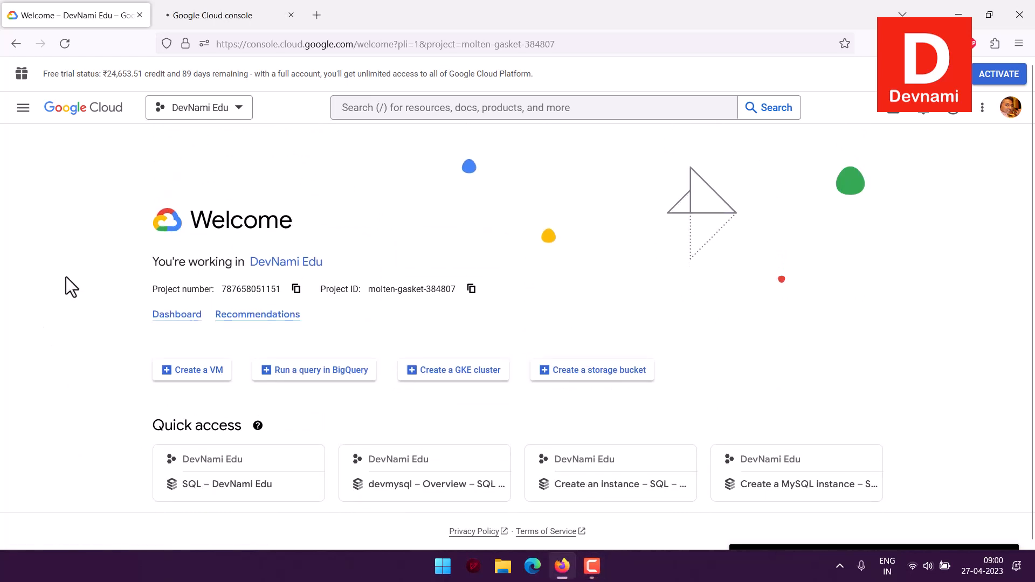
click(23, 108)
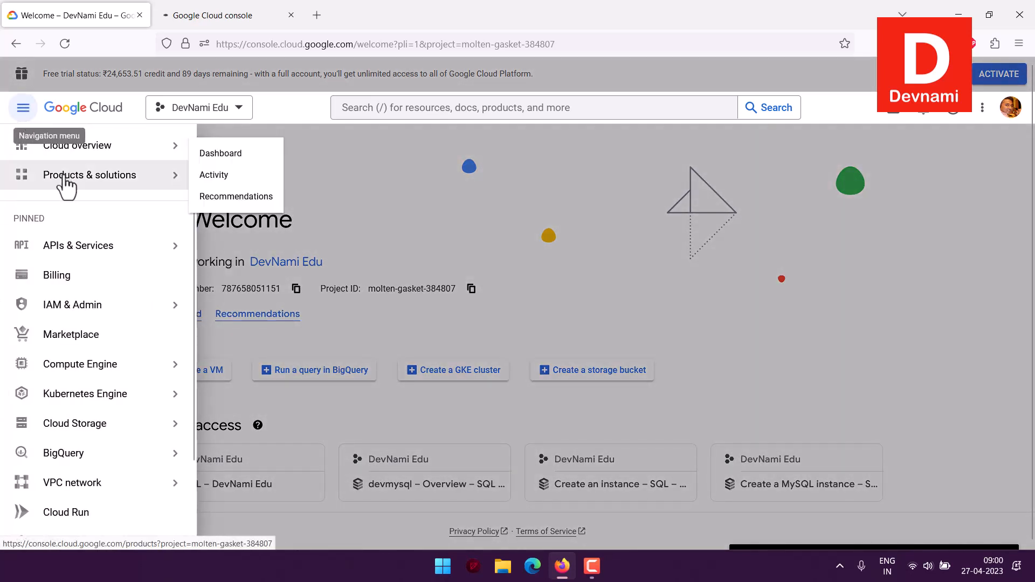
mouse_move(67, 178)
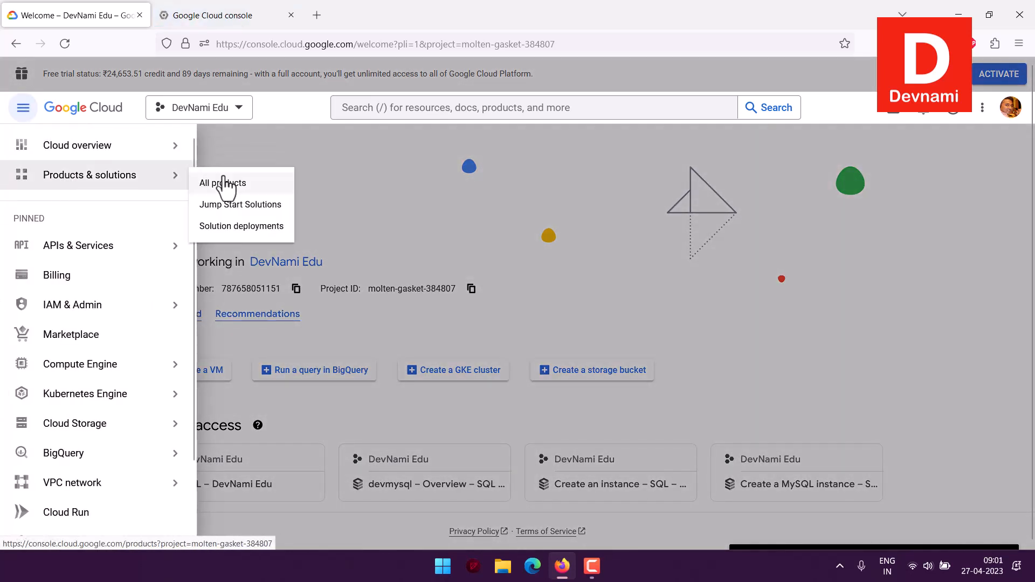
click(483, 212)
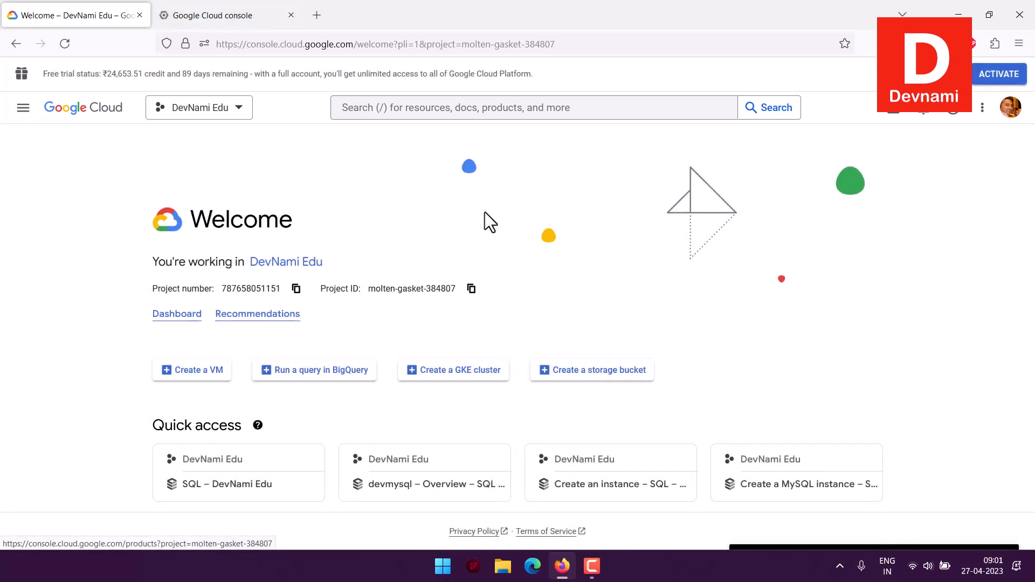
- Switch to the Products & solutions browser tab and open SQL from the Databases category
click(205, 14)
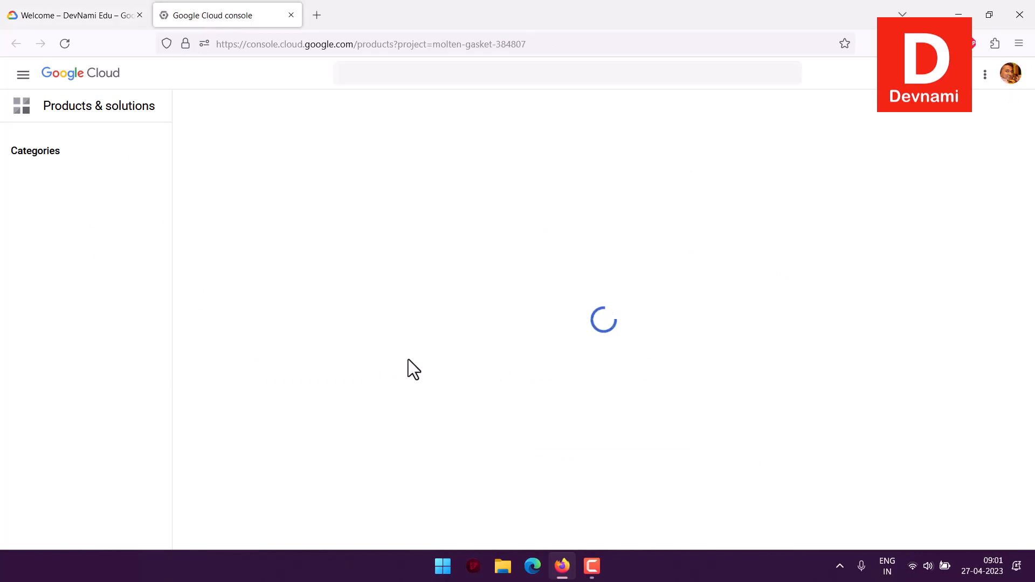
scroll(325, 345, down, 20)
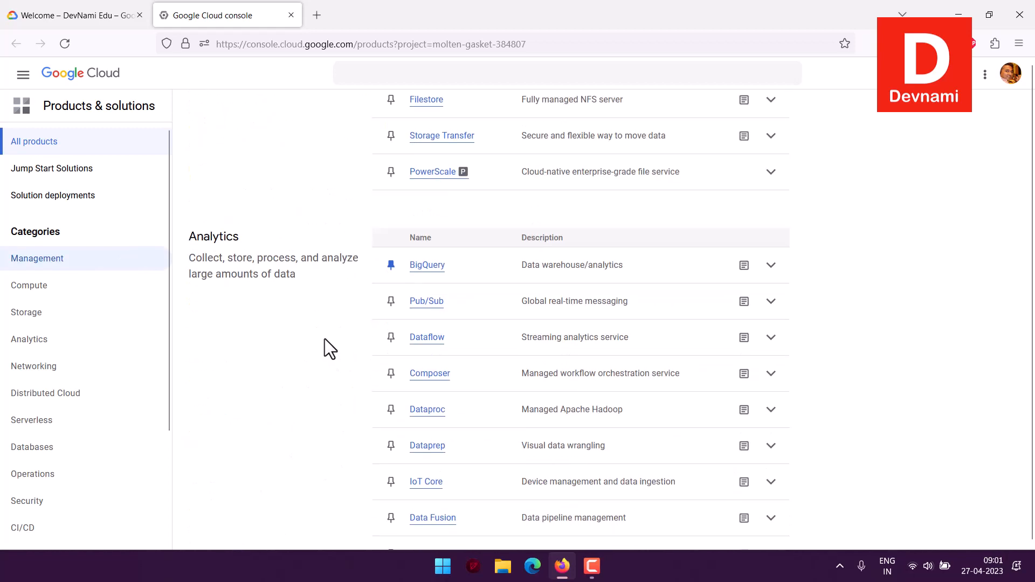
scroll(335, 334, down, 5)
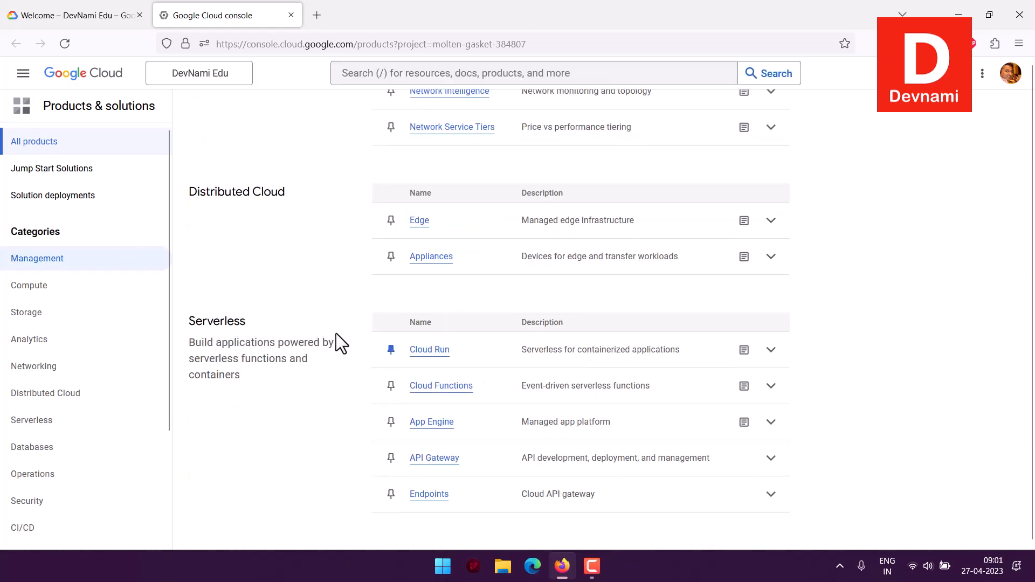
scroll(335, 333, down, 6)
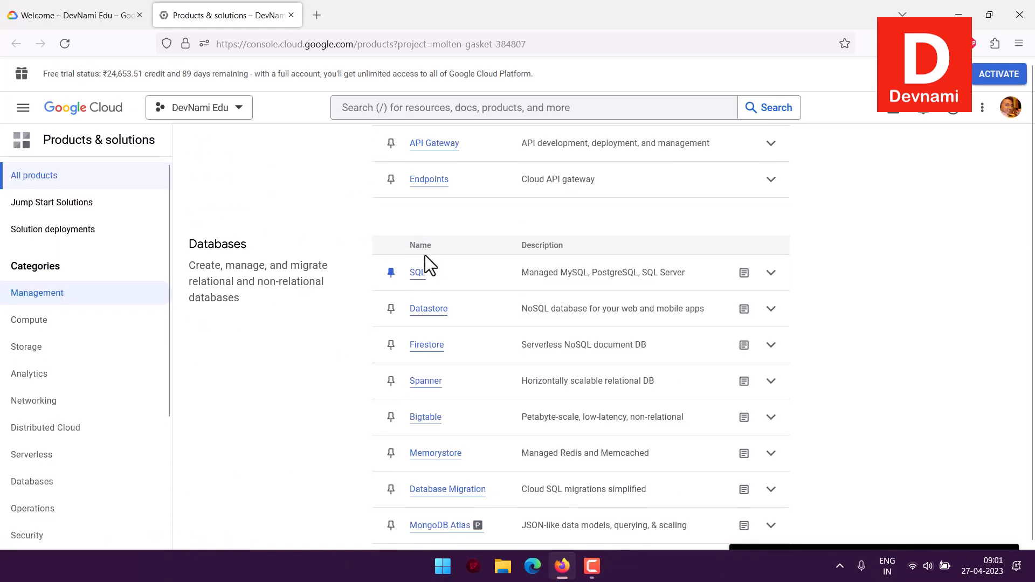
click(417, 274)
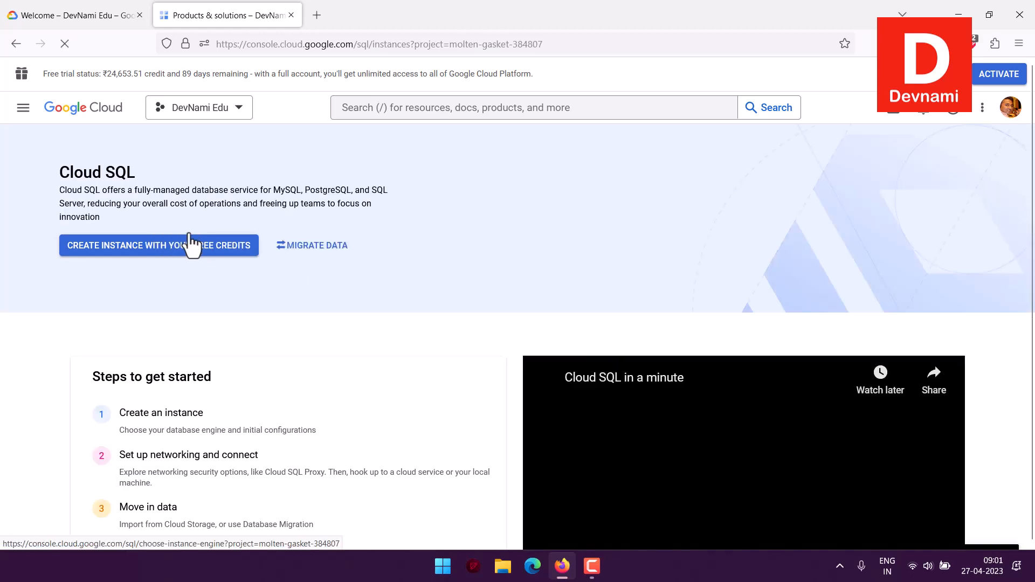
- Read the Cloud SQL description and start creating an instance with the free credits
drag(58, 170, 119, 218)
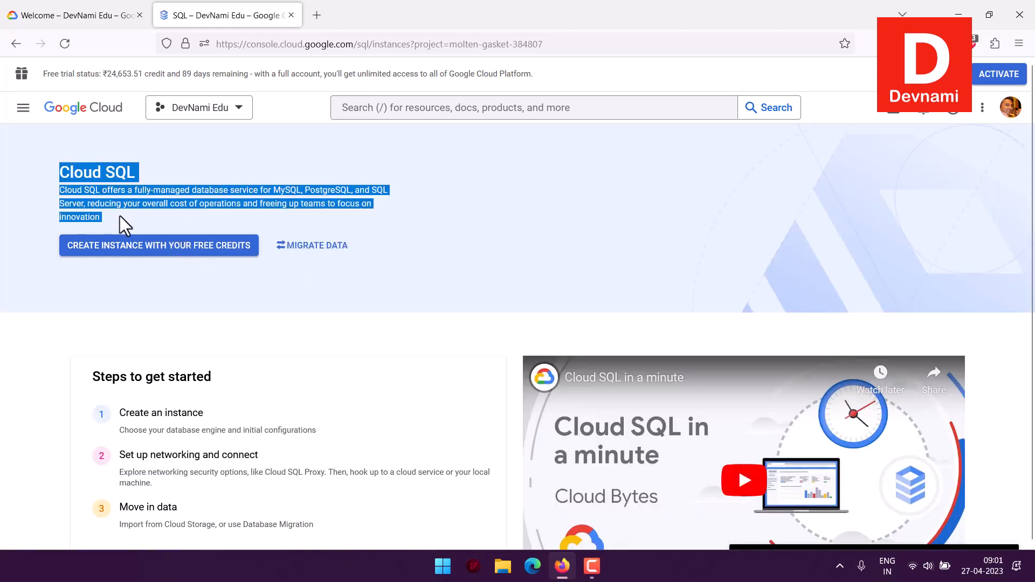
click(121, 217)
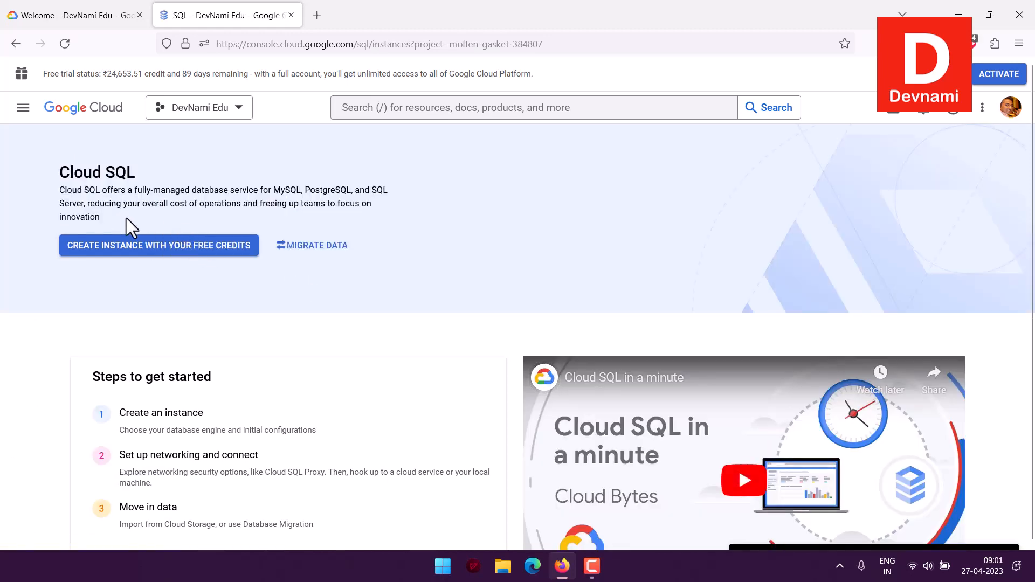
click(160, 251)
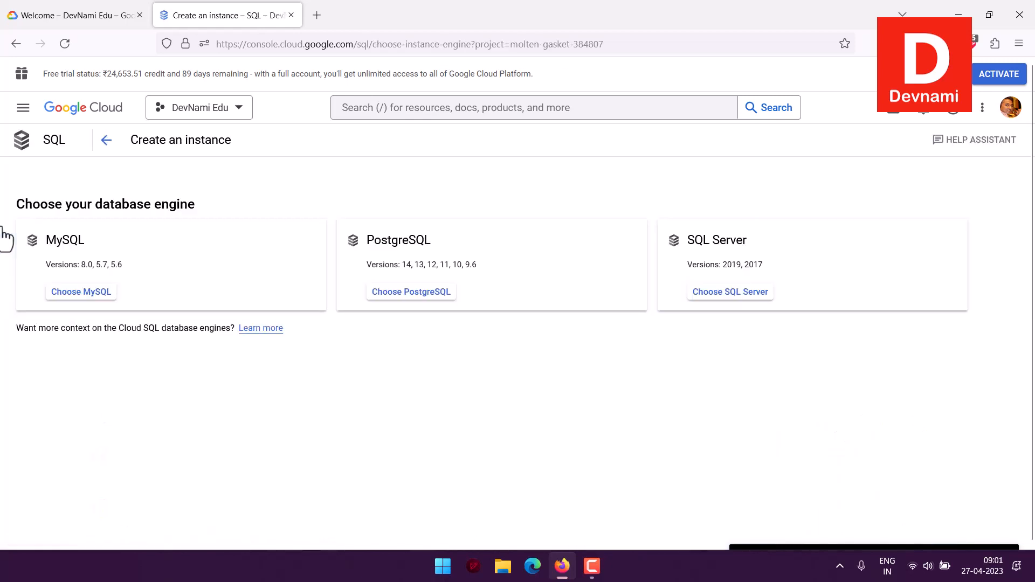
- Examine the offered database engines and the supported PostgreSQL versions
drag(12, 203, 205, 203)
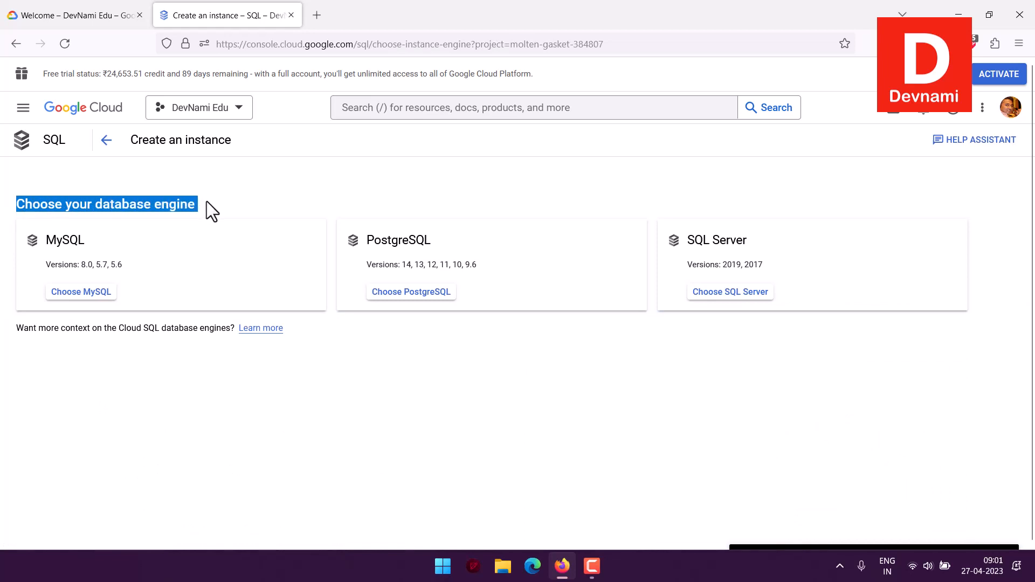
click(349, 195)
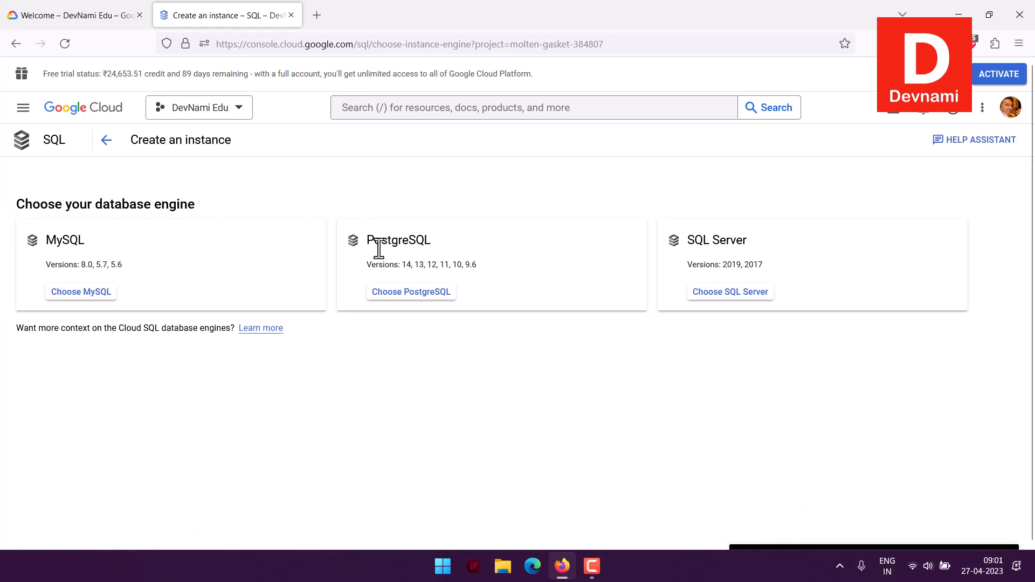
drag(366, 240, 483, 270)
click(483, 269)
drag(402, 264, 488, 270)
click(488, 270)
drag(474, 264, 498, 256)
click(377, 240)
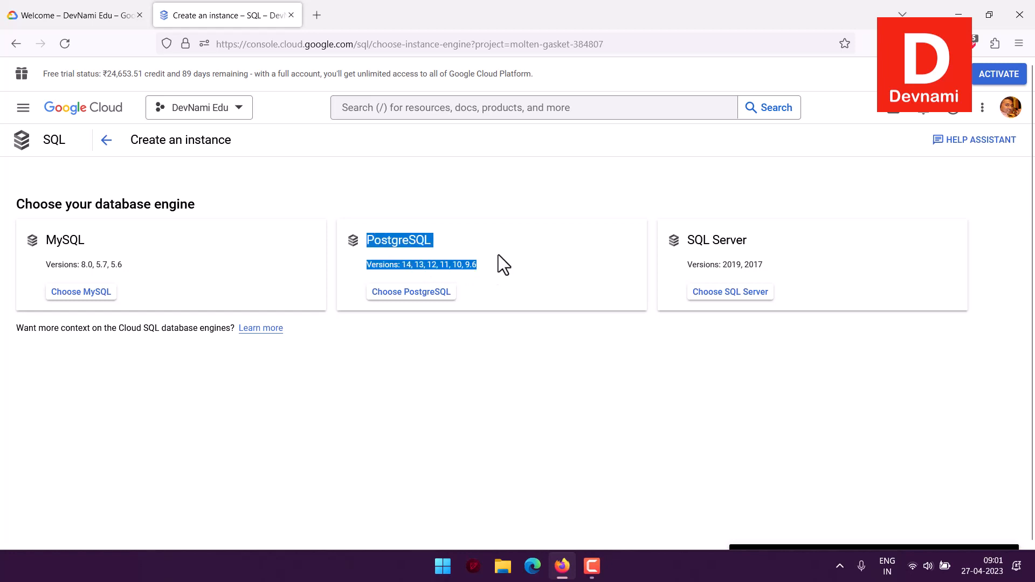
click(498, 254)
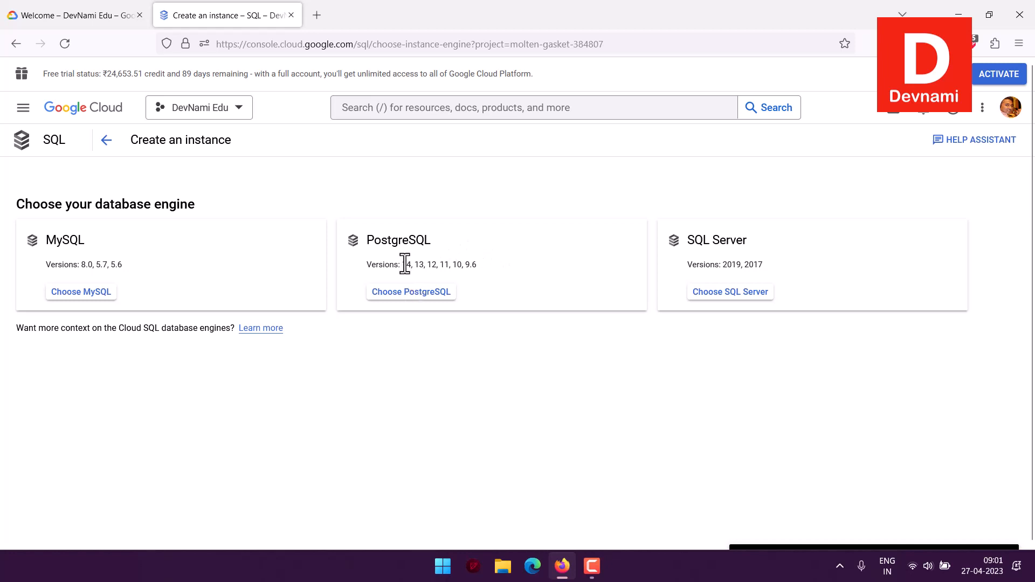
- Choose PostgreSQL as the database engine for the new instance
drag(405, 264, 476, 264)
click(475, 264)
click(420, 294)
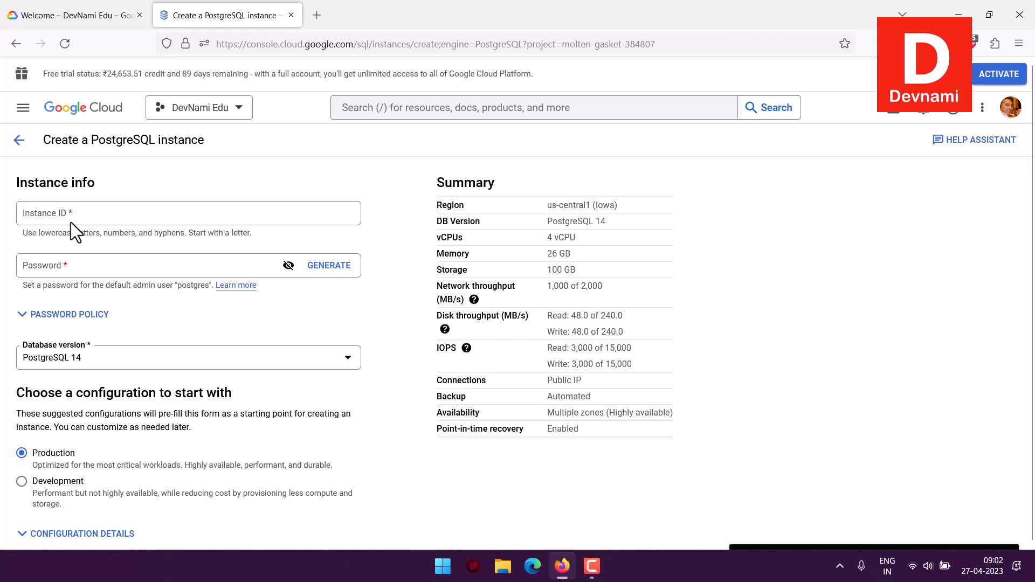
- Set the PostgreSQL instance ID to devpostgres
click(24, 215)
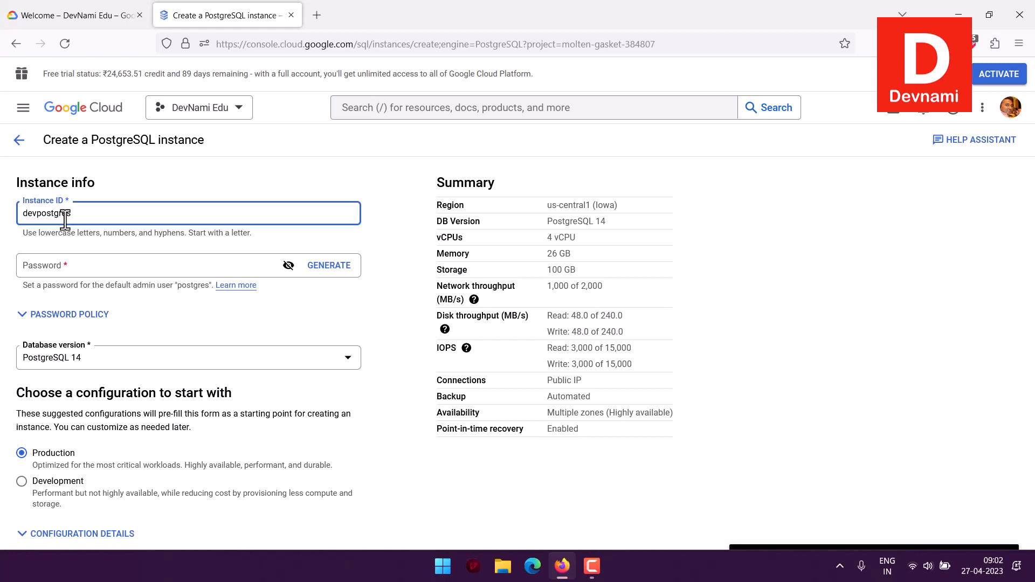
click(21, 241)
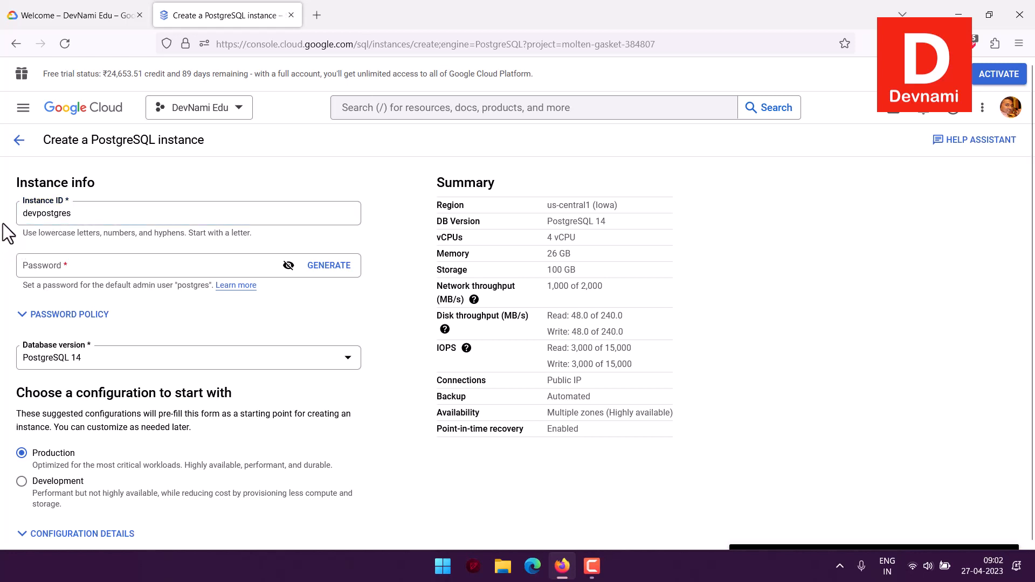
click(46, 266)
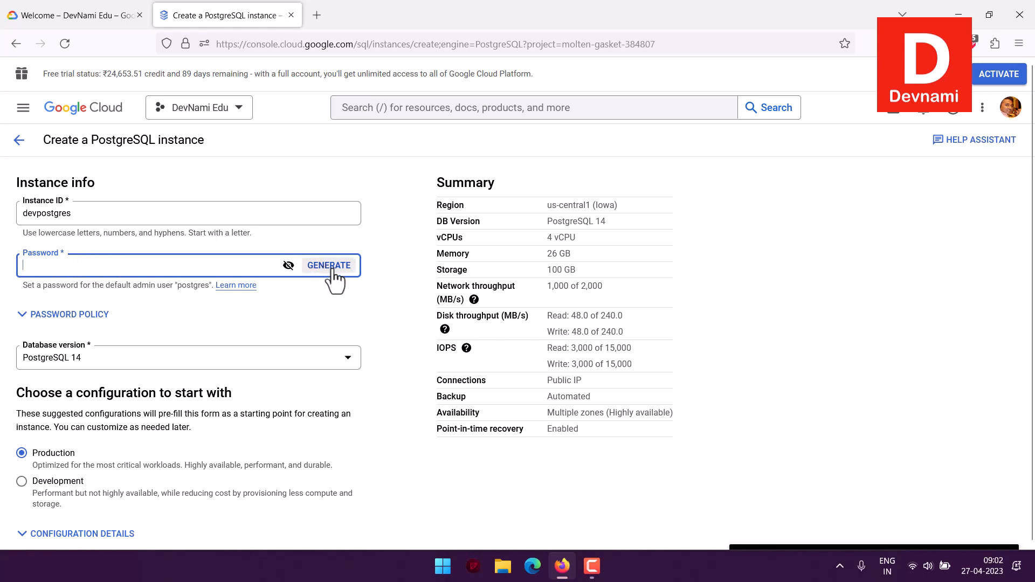
- Review the instance-level password policy options available for the new instance
click(66, 318)
scroll(5, 311, down, 2)
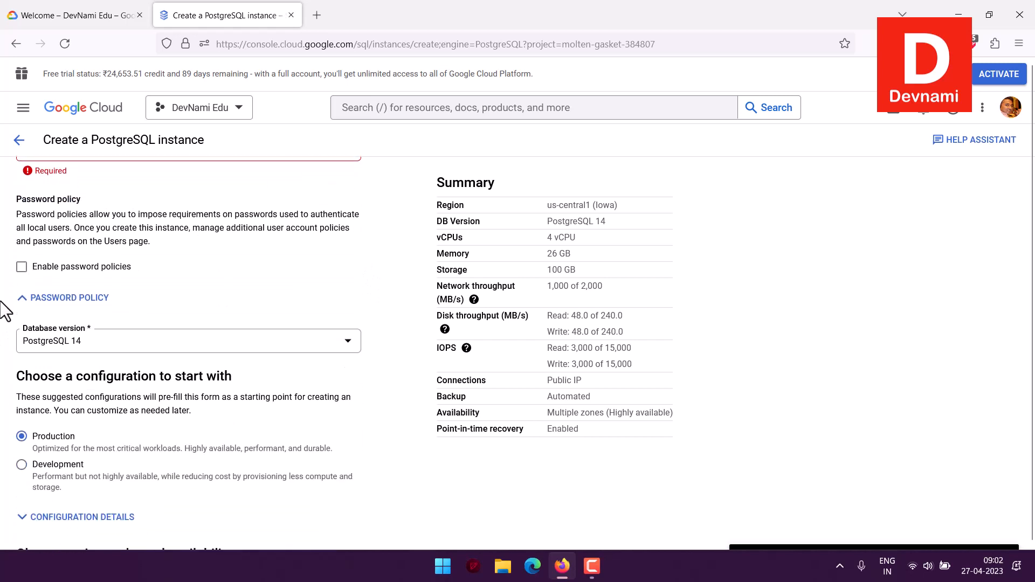
click(21, 267)
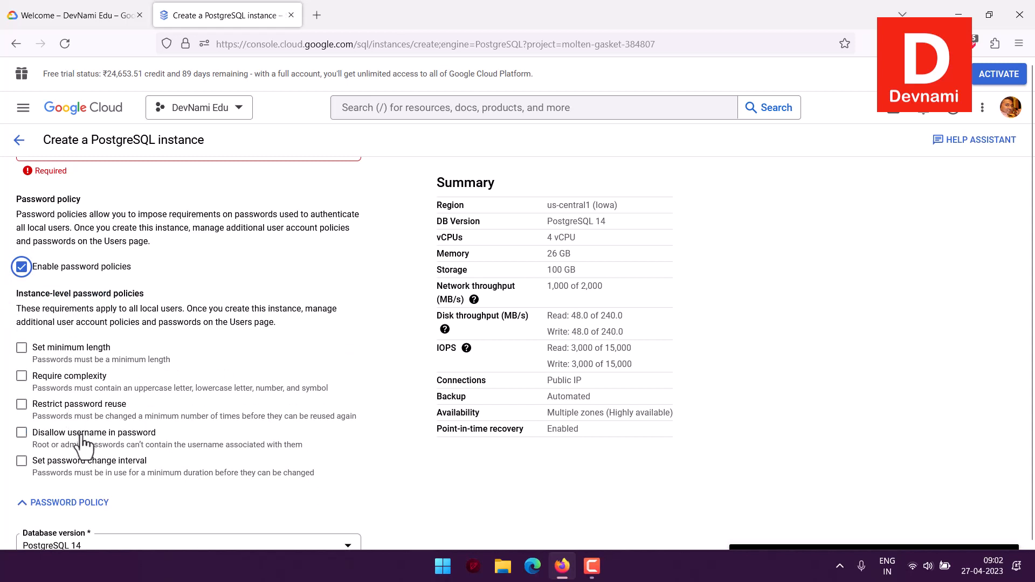
click(22, 267)
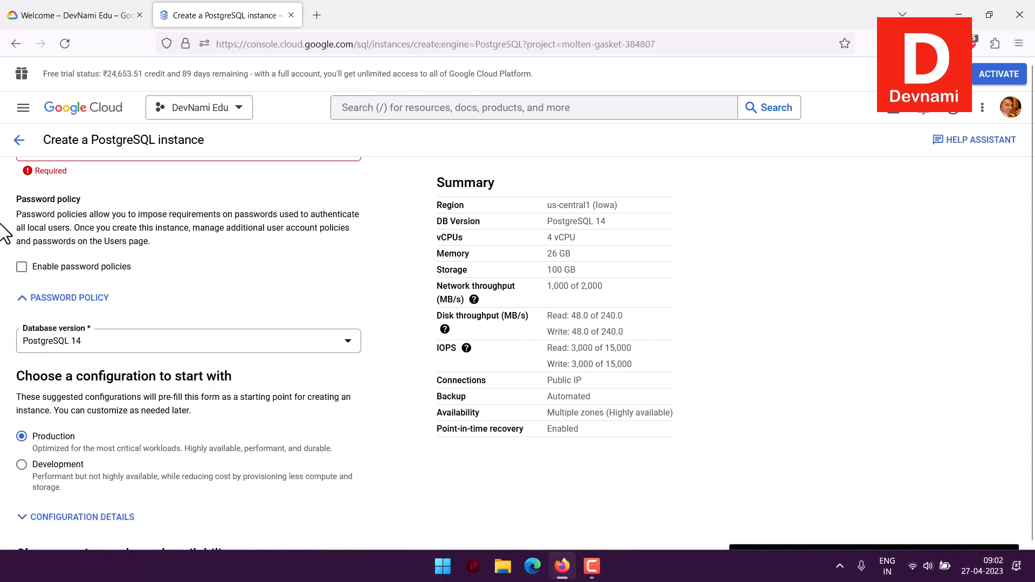
scroll(11, 229, up, 3)
click(19, 415)
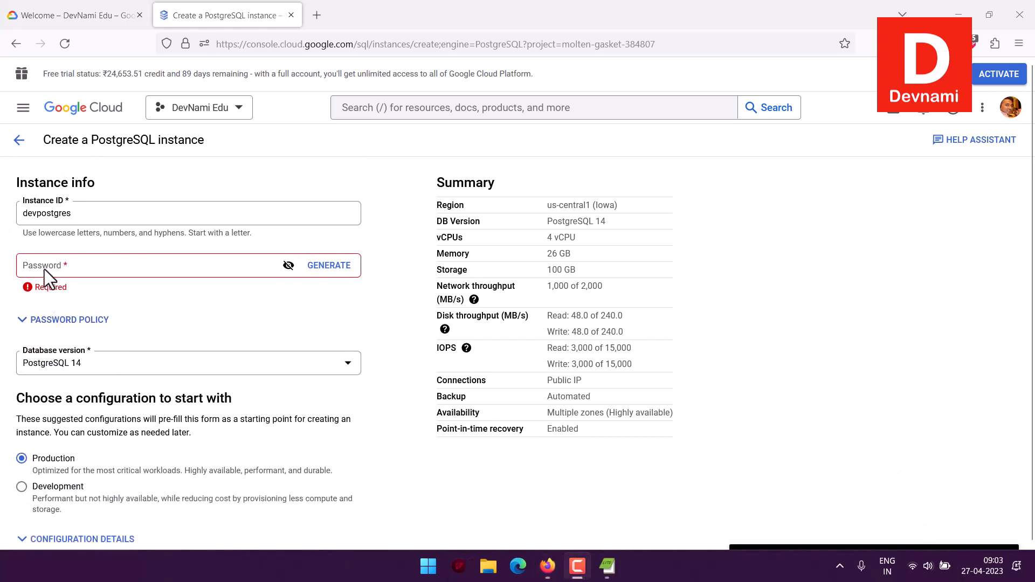
- Paste the password for the default admin user of the PostgreSQL instance
click(81, 266)
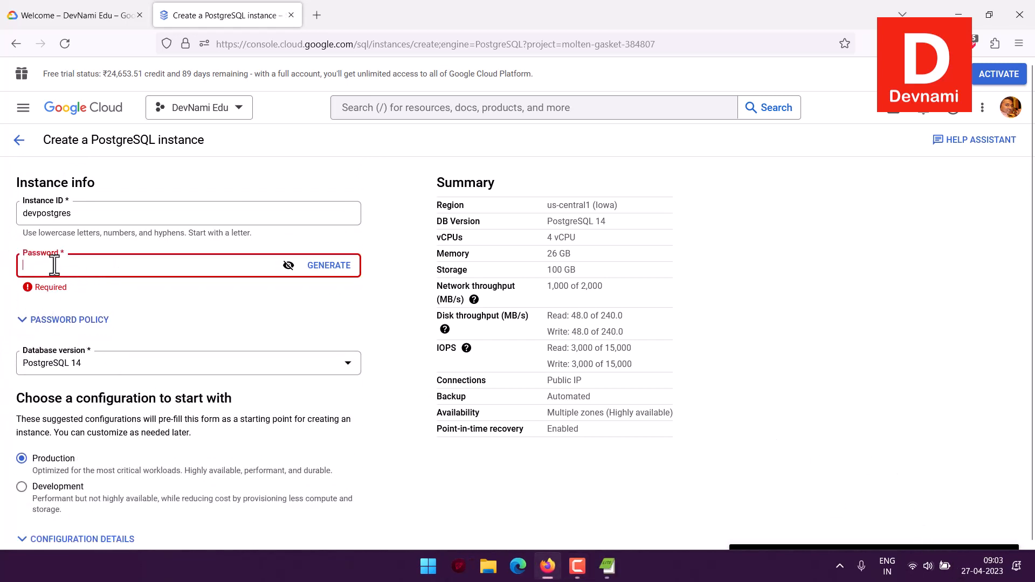
key(ctrl+v)
click(10, 275)
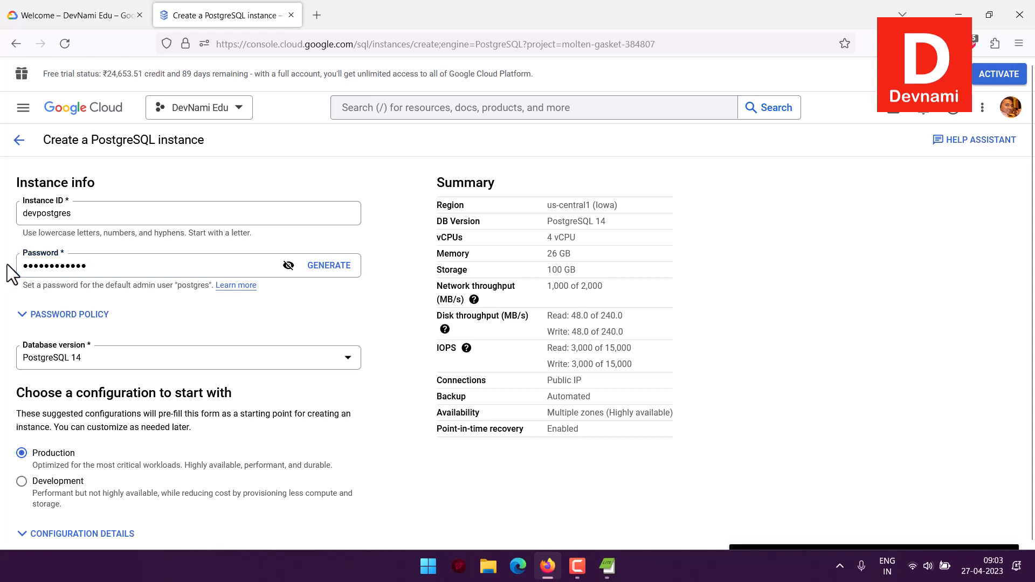
- Review the database version choices and apply the Development configuration to the instance
click(66, 367)
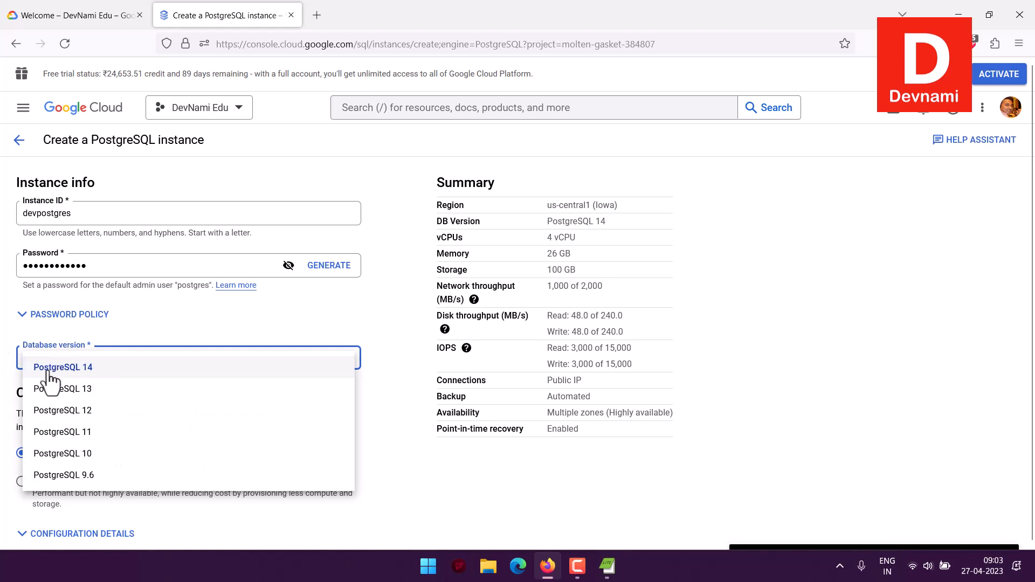
click(5, 355)
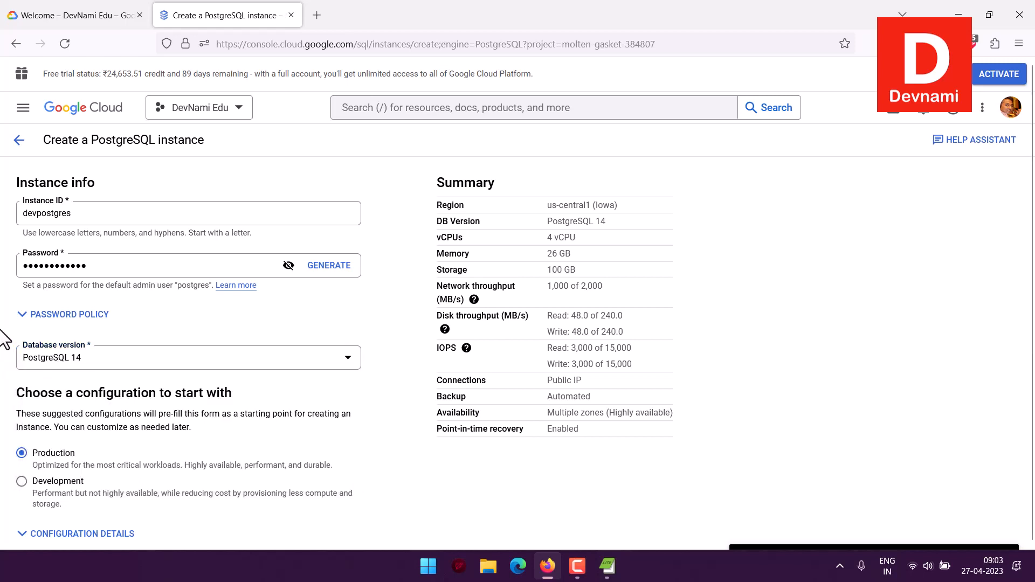
scroll(8, 344, down, 3)
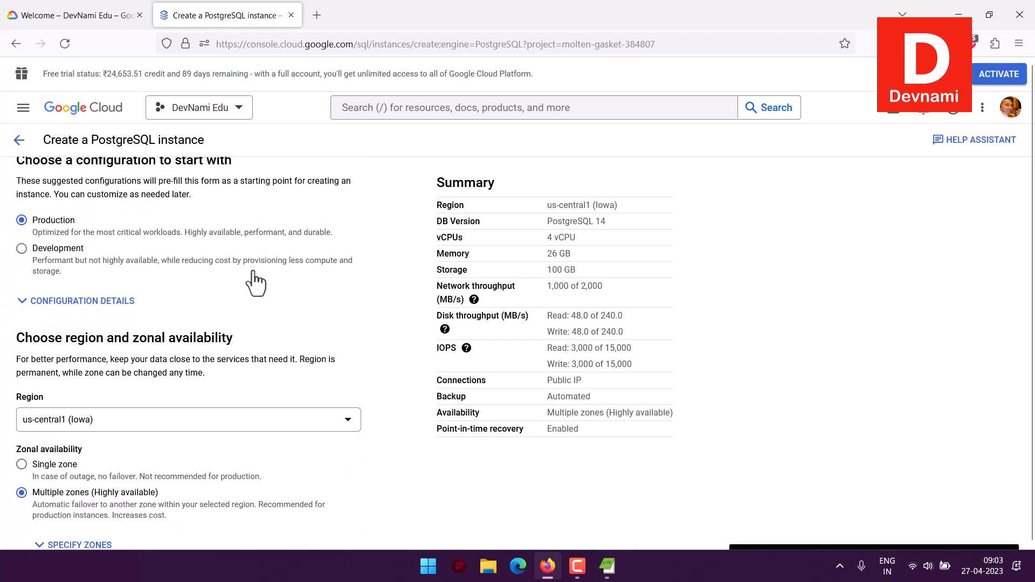
scroll(237, 286, up, 3)
drag(17, 296, 172, 310)
click(205, 318)
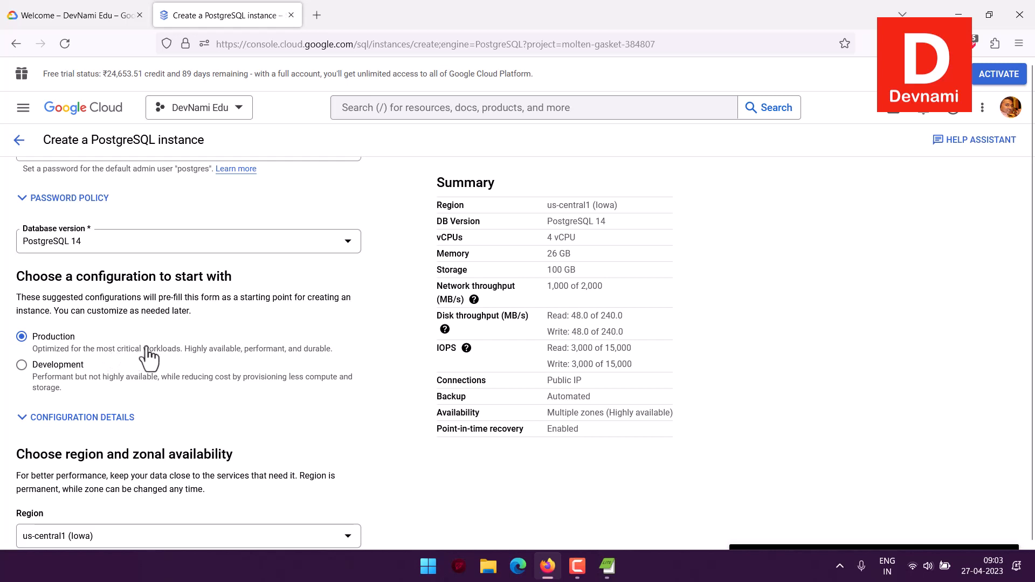
click(54, 381)
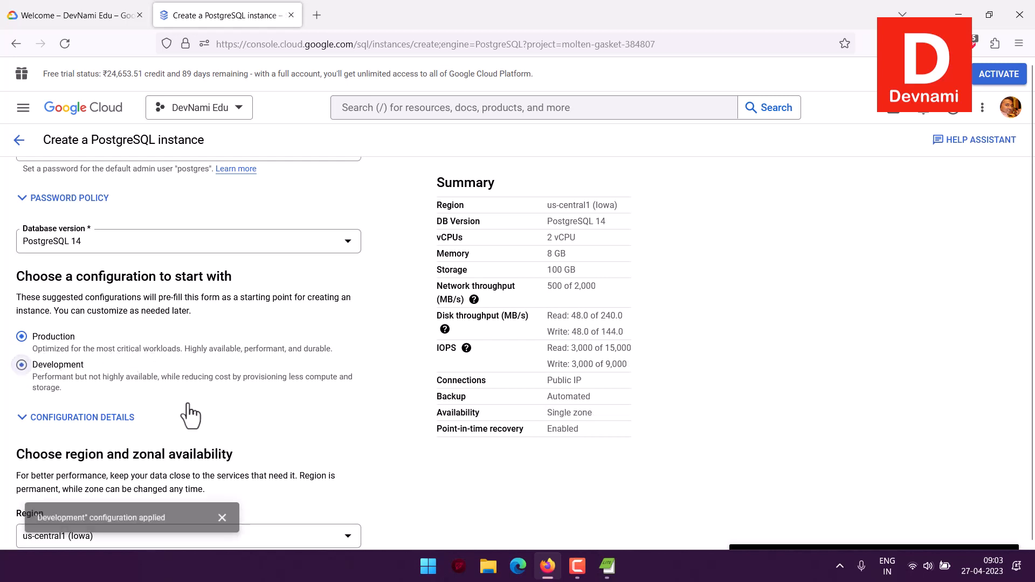
- Compare the Production and Development presets in the configuration details, including availability, vCPU, memory, storage and backups
drag(444, 205, 474, 201)
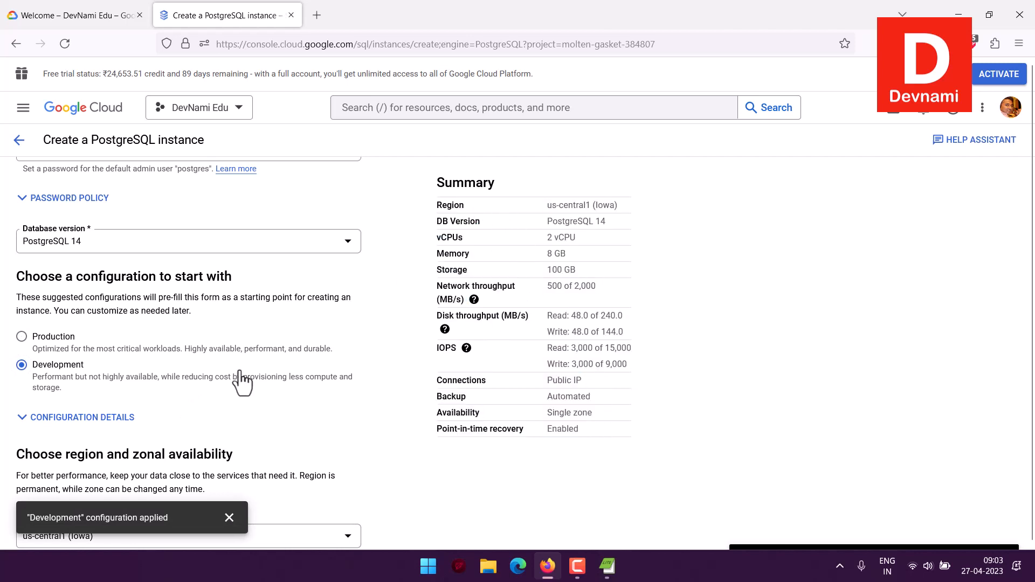
click(59, 418)
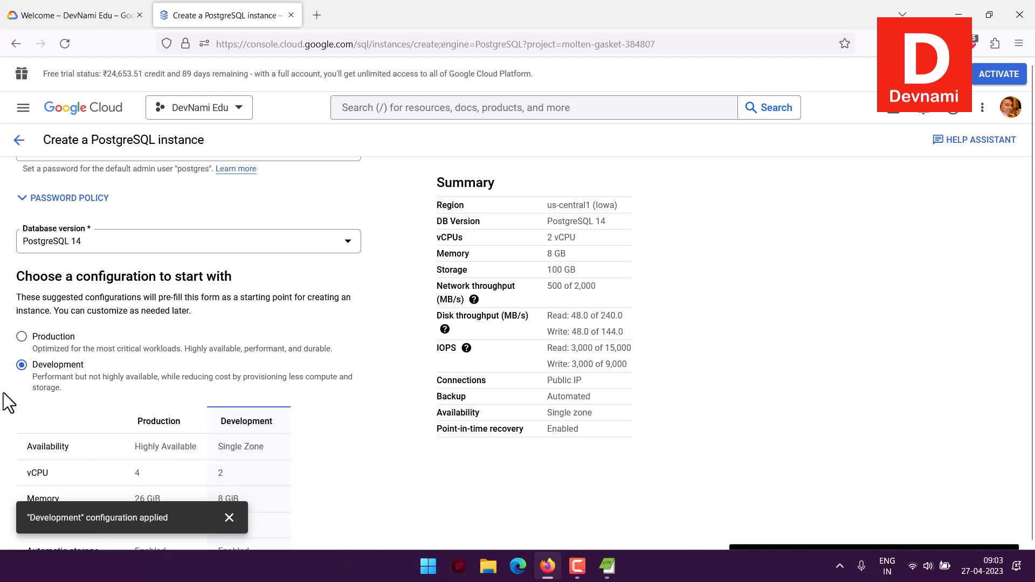
scroll(61, 420, down, 4)
scroll(270, 325, down, 1)
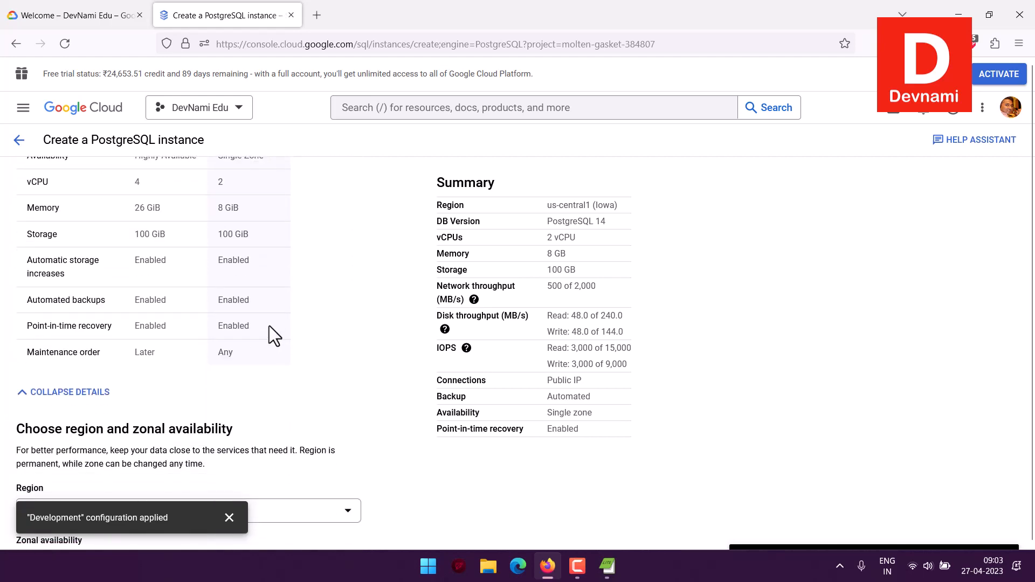
drag(164, 214, 261, 412)
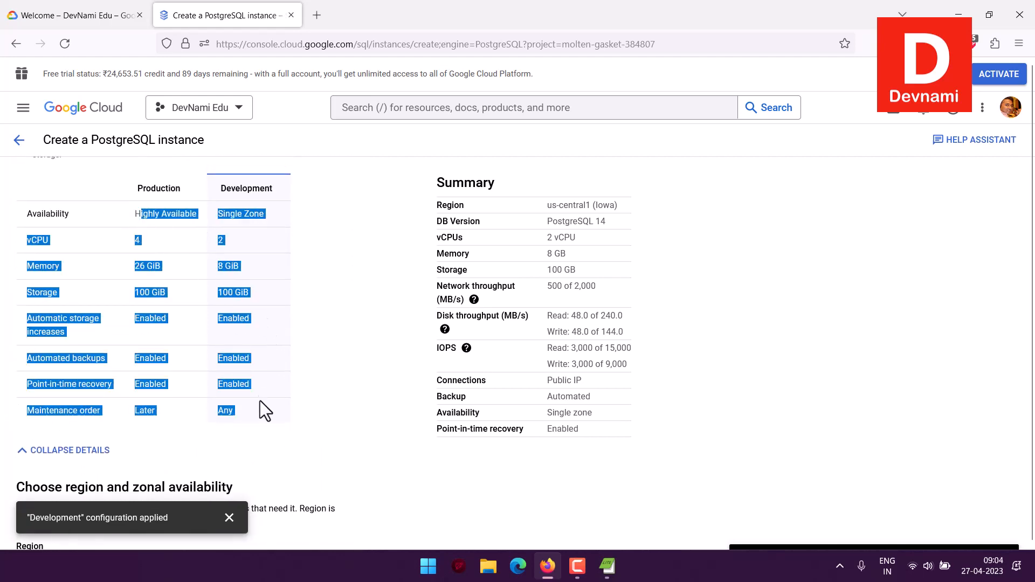
click(262, 409)
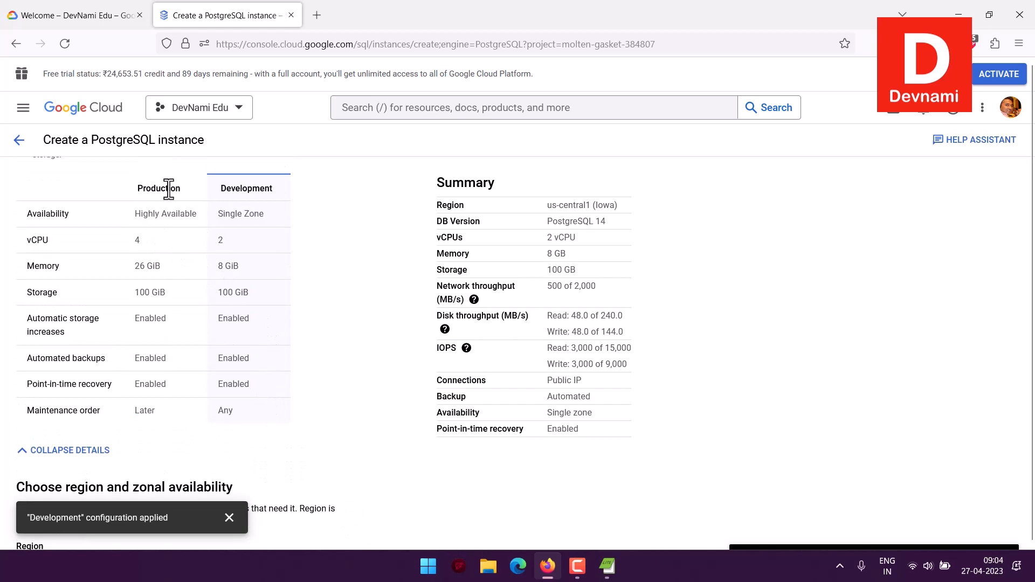
drag(164, 190, 203, 225)
click(228, 233)
drag(273, 197, 283, 313)
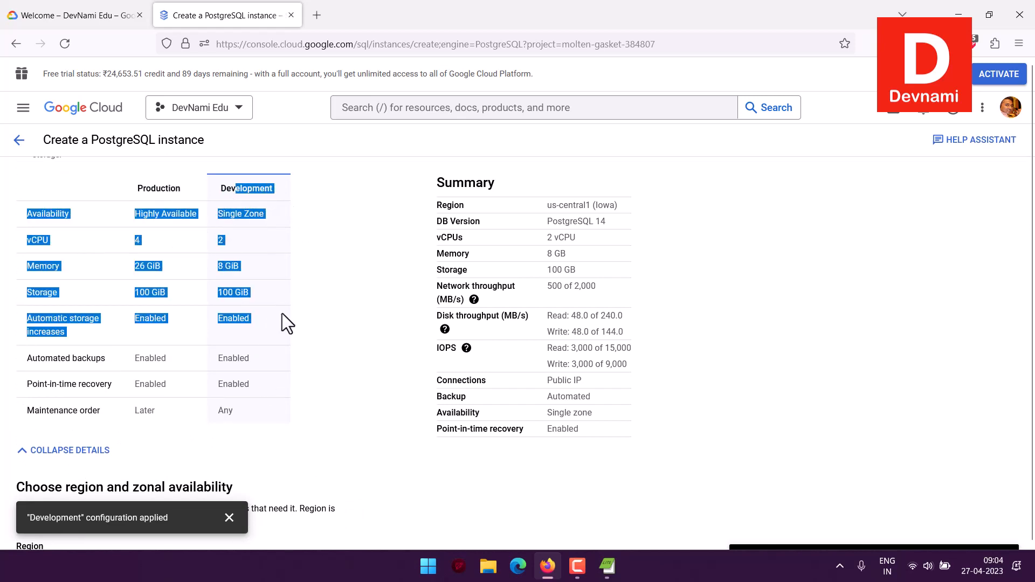
click(282, 312)
click(75, 450)
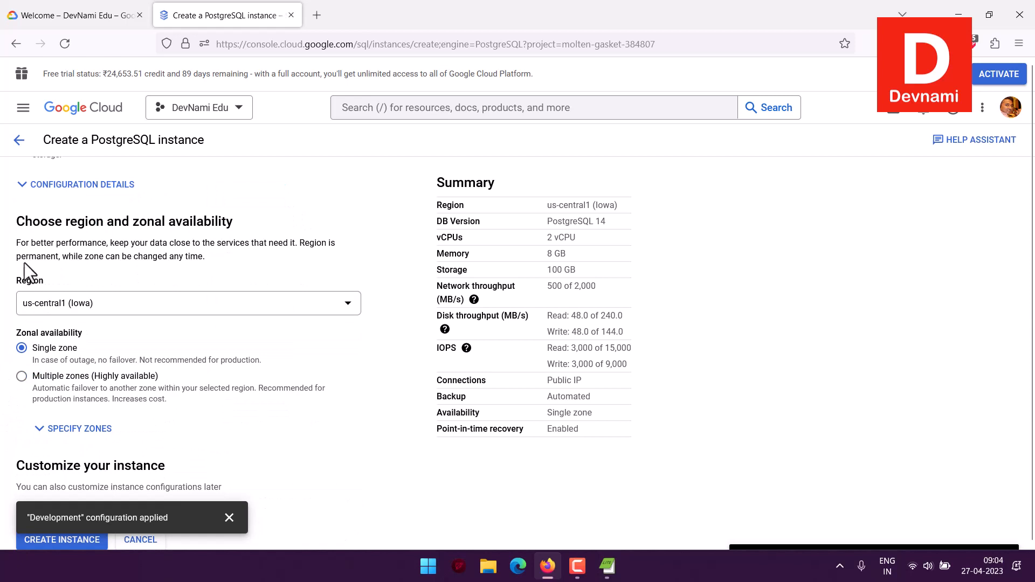
- Set the instance's region to asia-south1 (Mumbai)
drag(16, 221, 210, 269)
click(211, 273)
scroll(219, 271, down, 1)
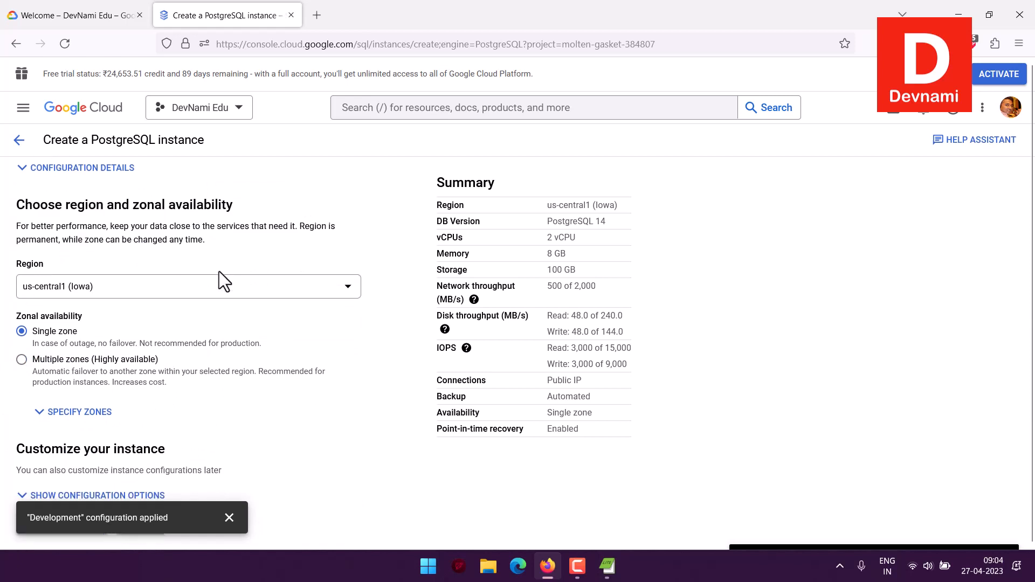
click(153, 291)
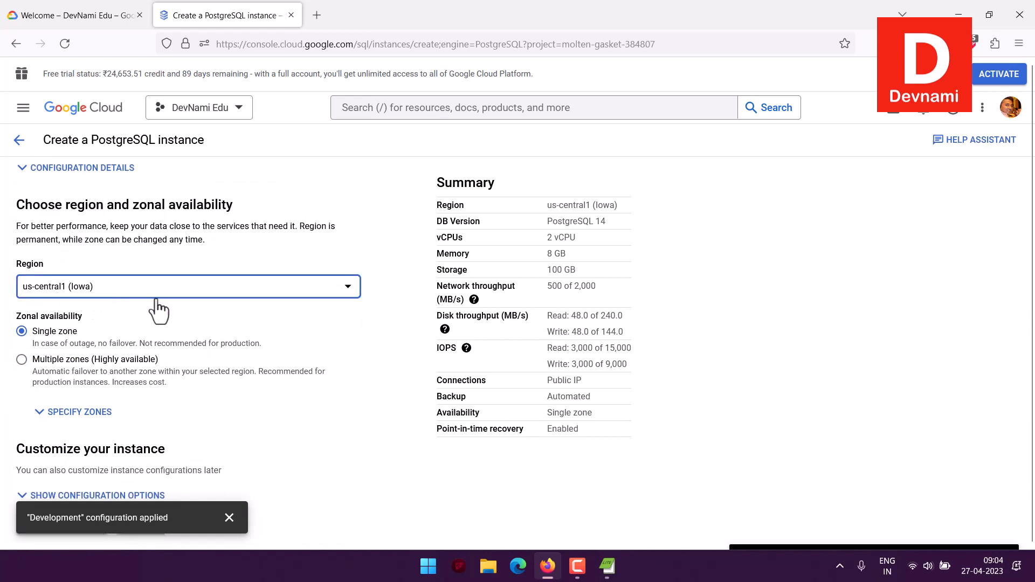
scroll(255, 348, up, 8)
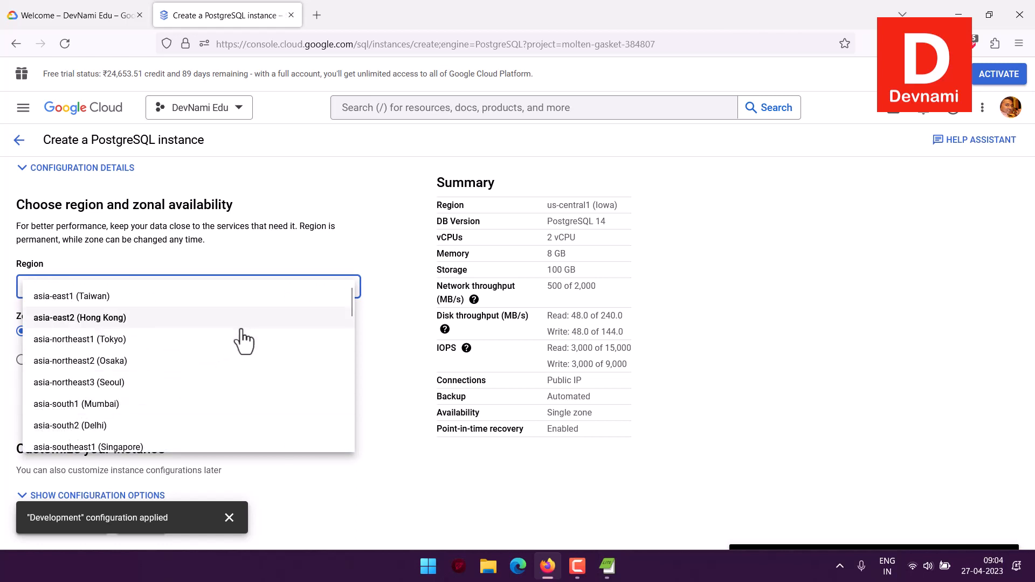
scroll(248, 339, down, 3)
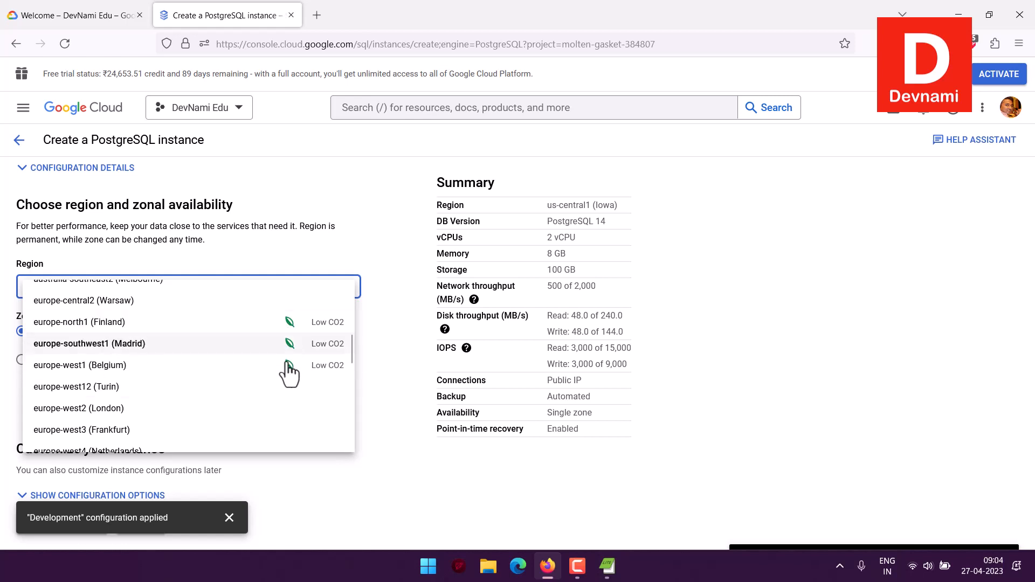
scroll(287, 368, up, 5)
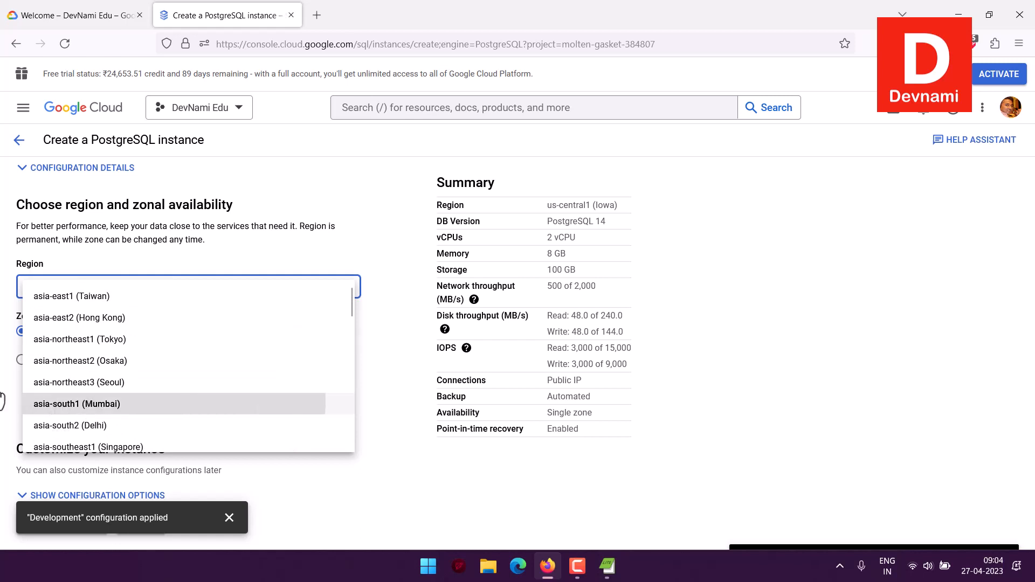
click(64, 406)
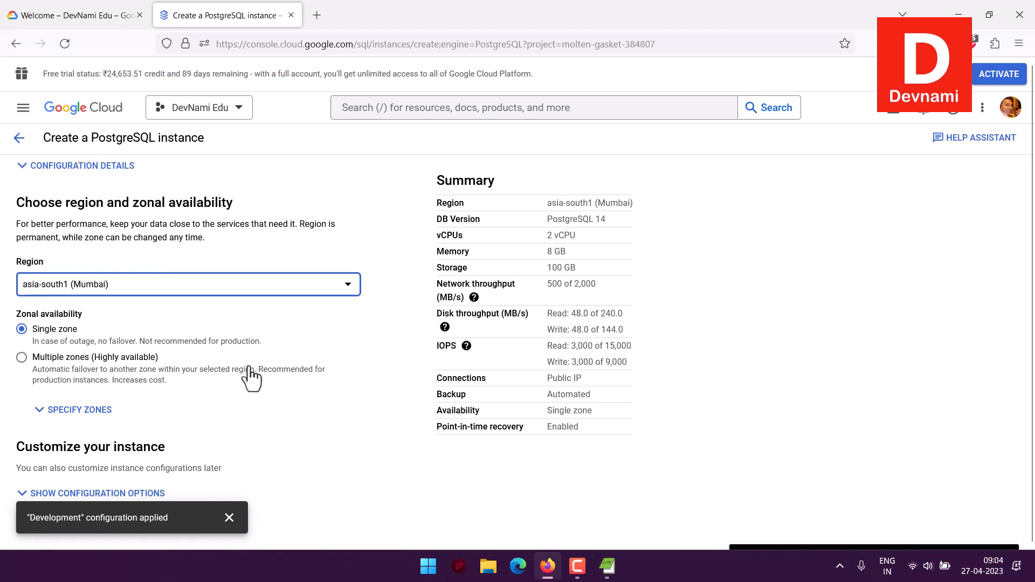
- Review the primary zone setting for the single-zone instance
click(81, 411)
scroll(318, 399, down, 1)
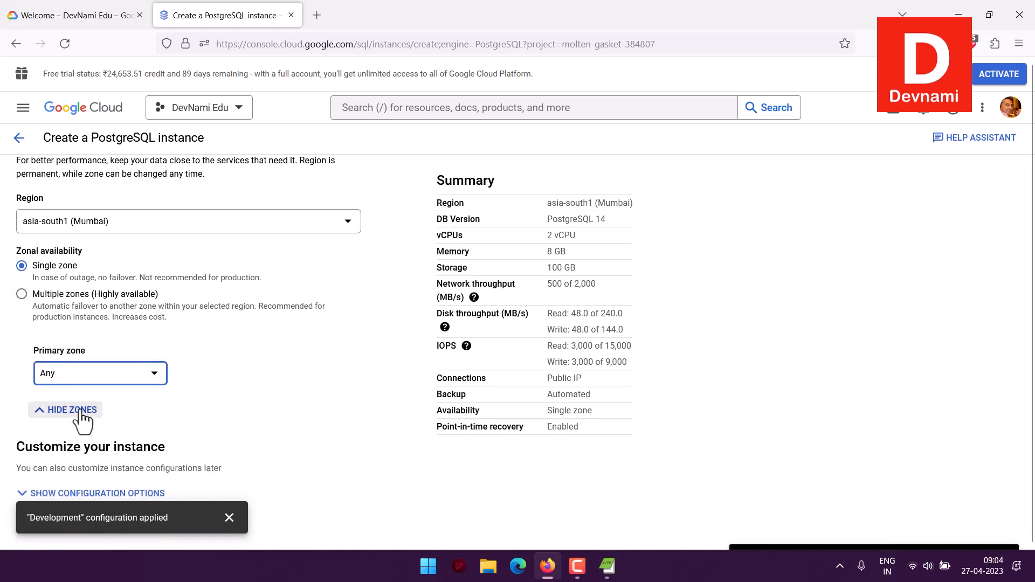
click(54, 410)
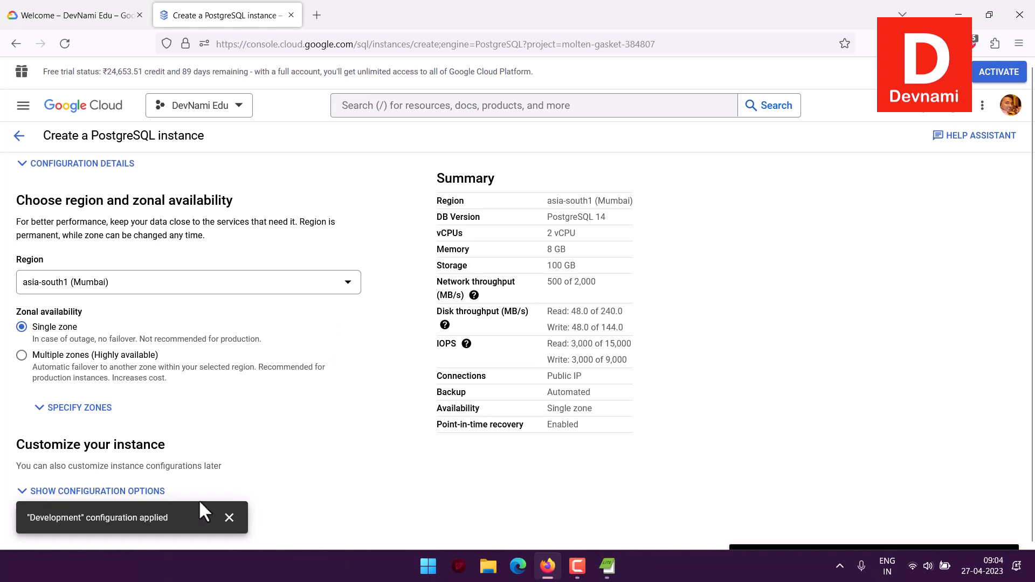
- Dismiss the configuration notification and expand the Machine type settings in the instance customization options
click(229, 518)
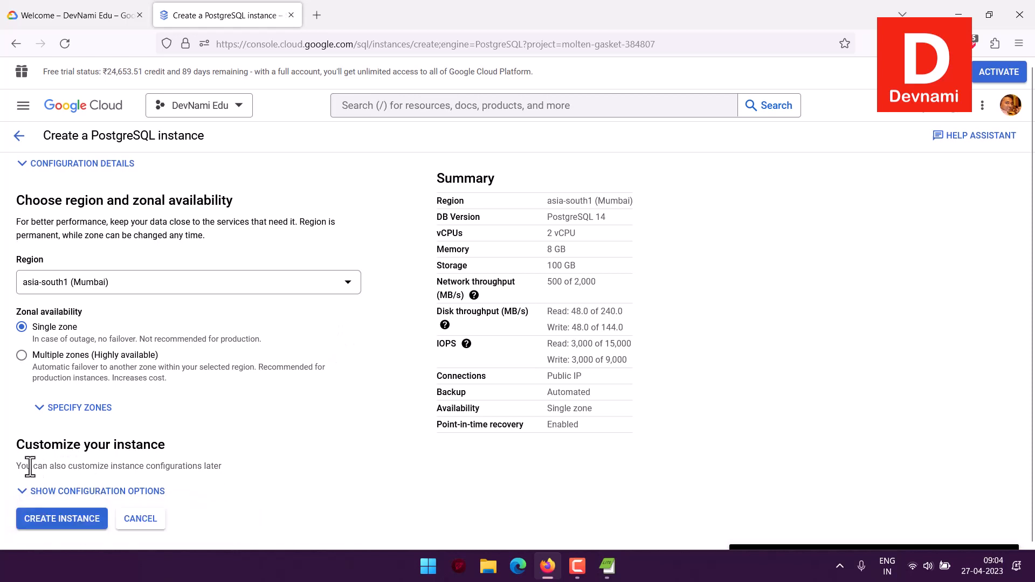
drag(22, 466, 228, 464)
click(196, 479)
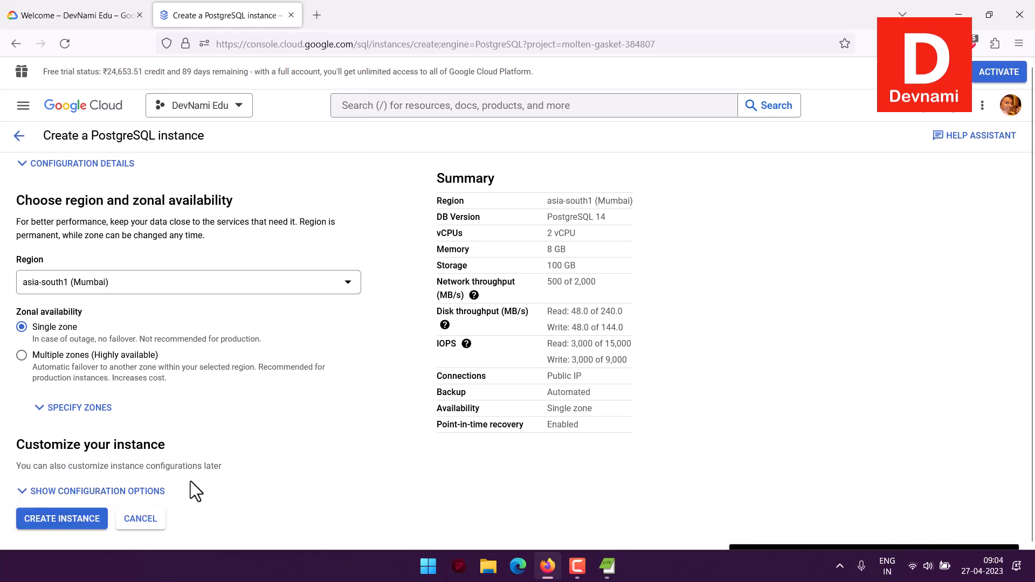
click(156, 491)
scroll(296, 381, down, 3)
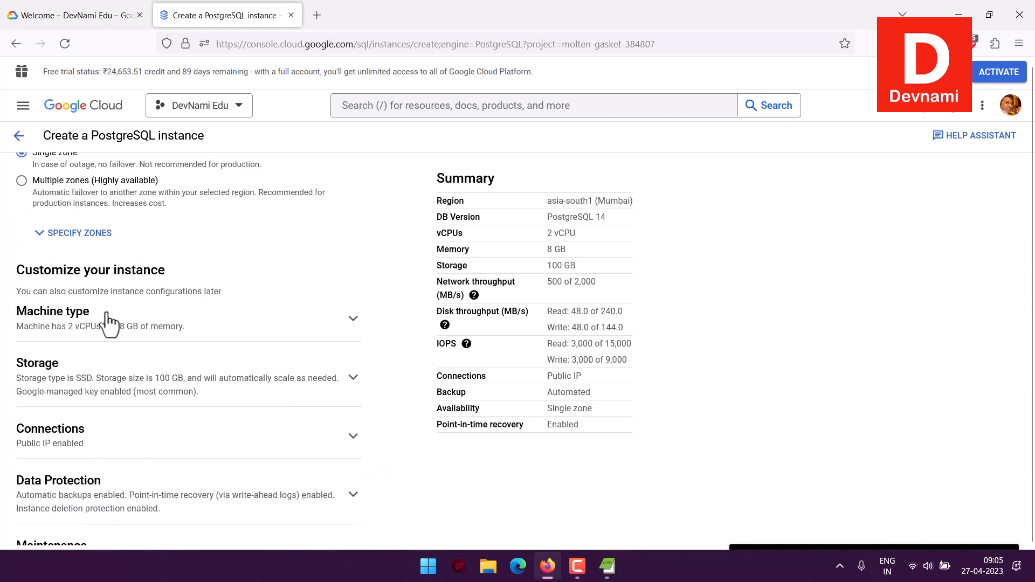
click(332, 320)
scroll(333, 324, down, 3)
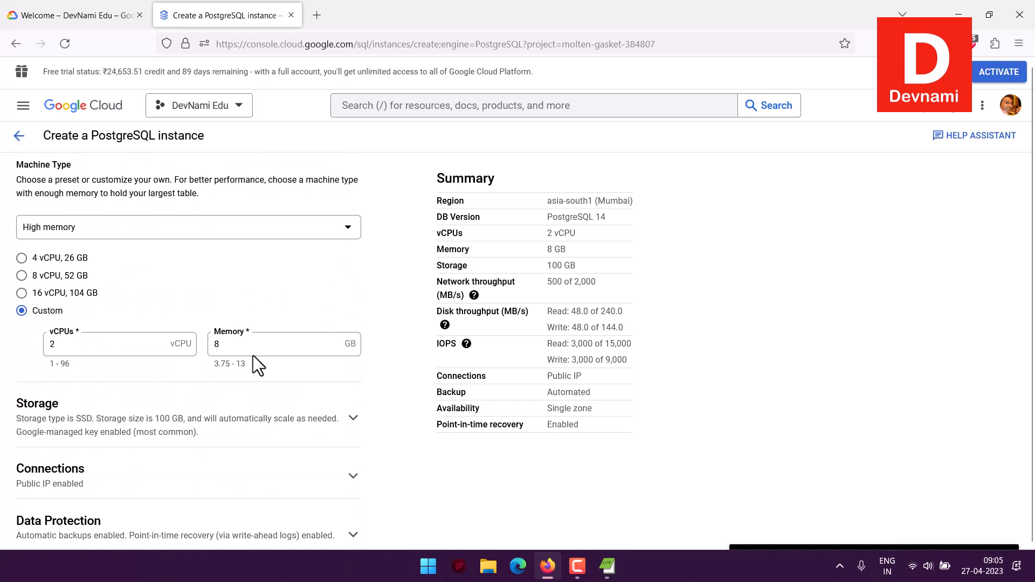
- Try the Shared core machine type and check its vCPU, memory and storage figures in the summary
click(54, 232)
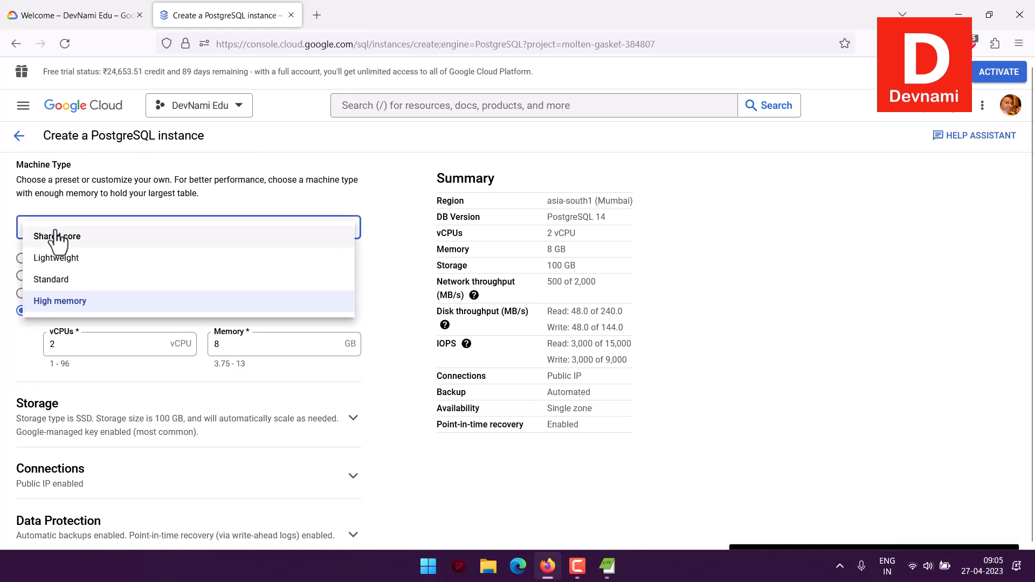
click(125, 241)
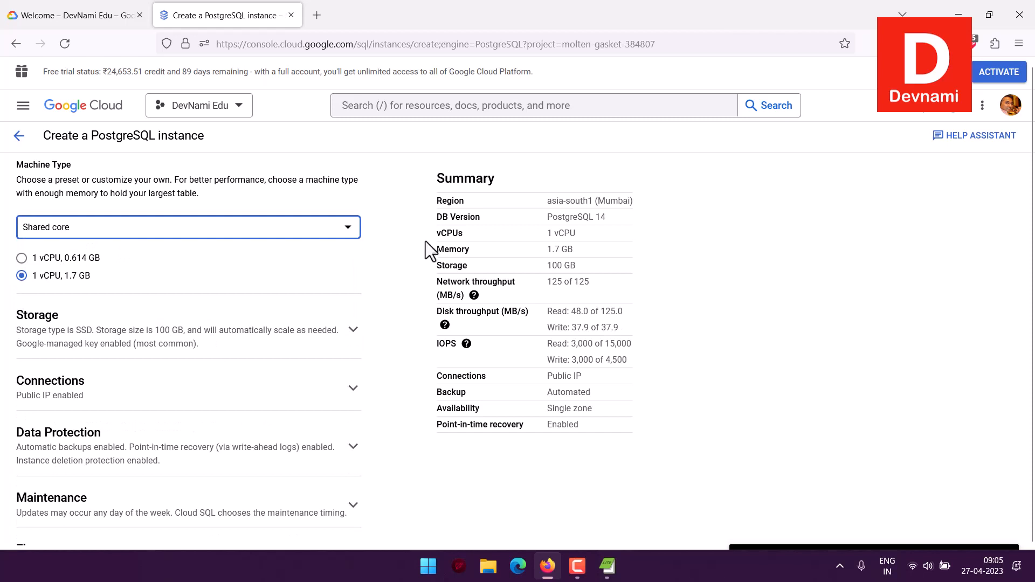
drag(439, 202, 590, 299)
click(590, 299)
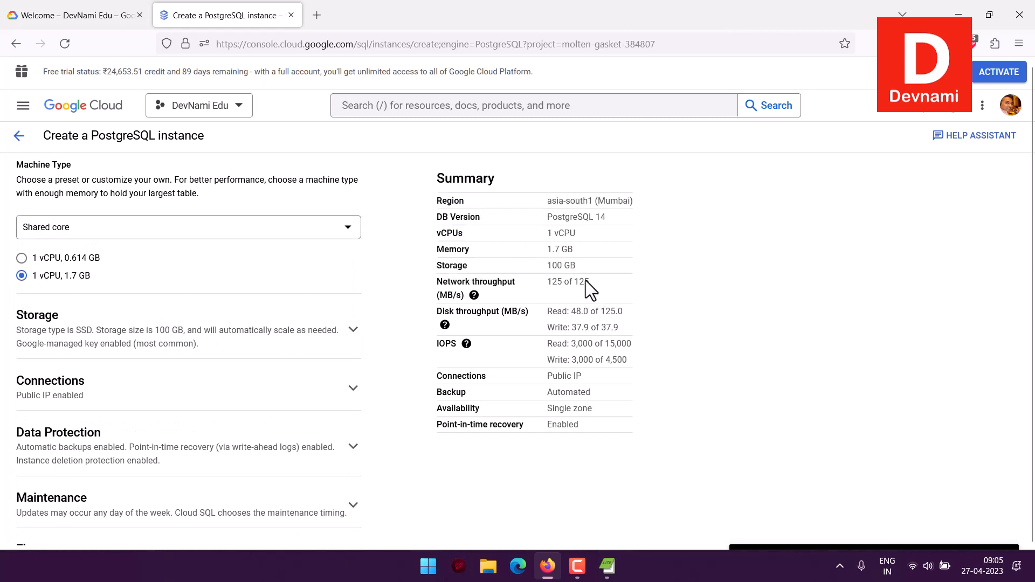
drag(552, 233, 574, 264)
click(576, 265)
- Try the Lightweight machine type and check its resources in the summary
click(149, 232)
click(81, 258)
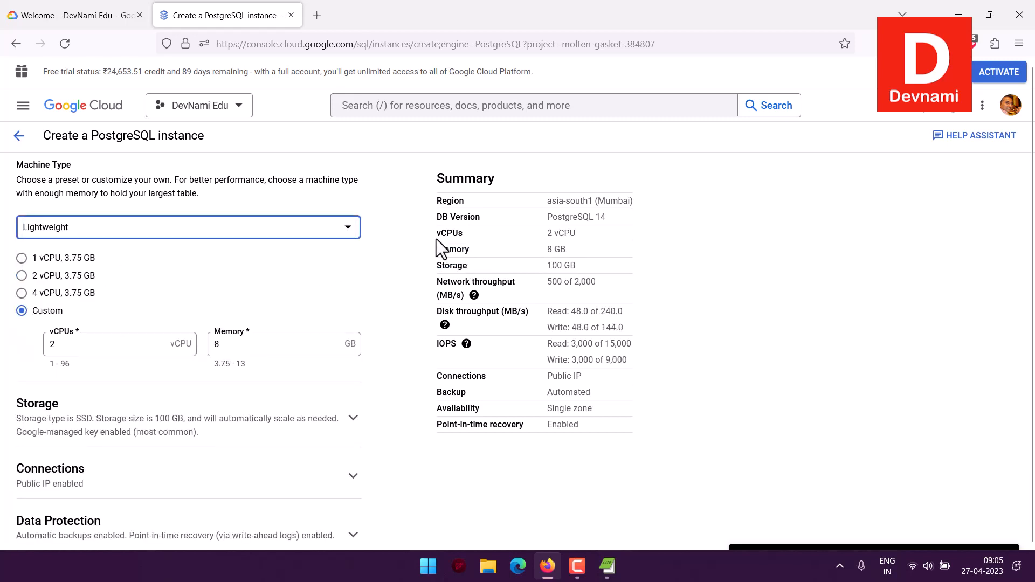
drag(435, 238, 600, 289)
click(601, 289)
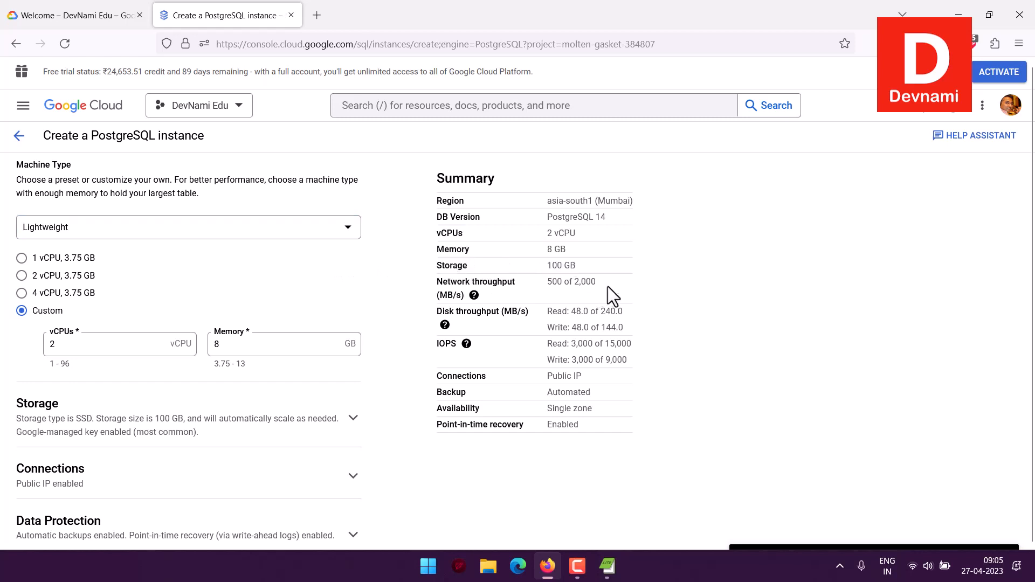
- Switch to the Standard machine type and compare its vCPU, memory and network throughput in the summary
click(181, 223)
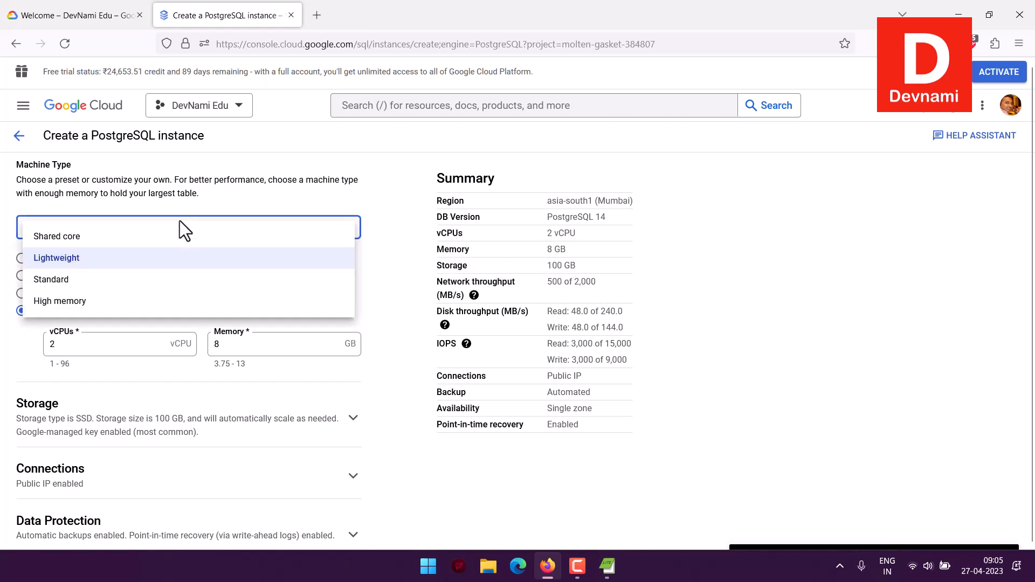
click(180, 280)
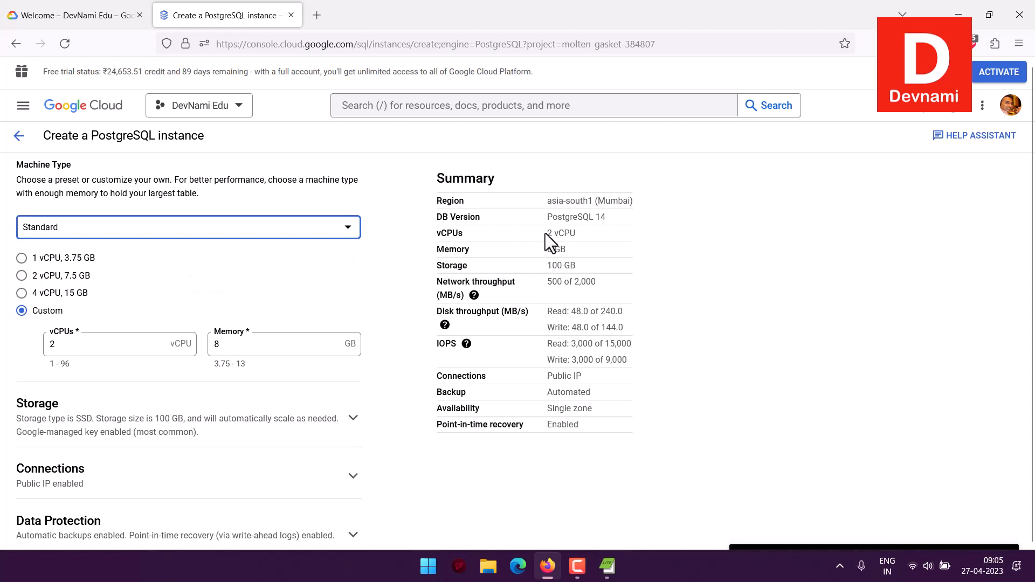
drag(544, 233, 610, 296)
click(610, 296)
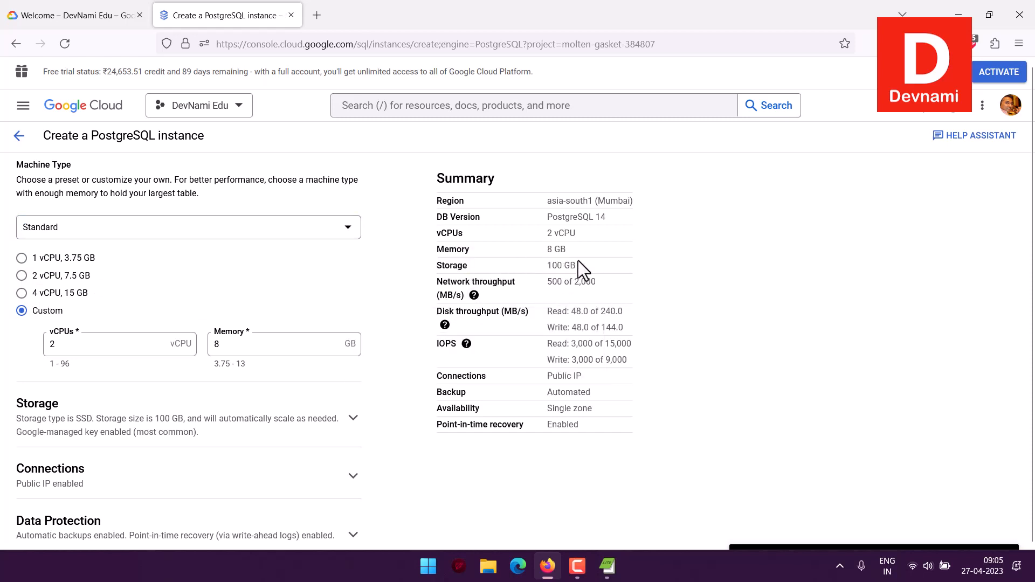
- Set the machine type back to High memory and check the custom vCPU field and its allowed range
click(212, 231)
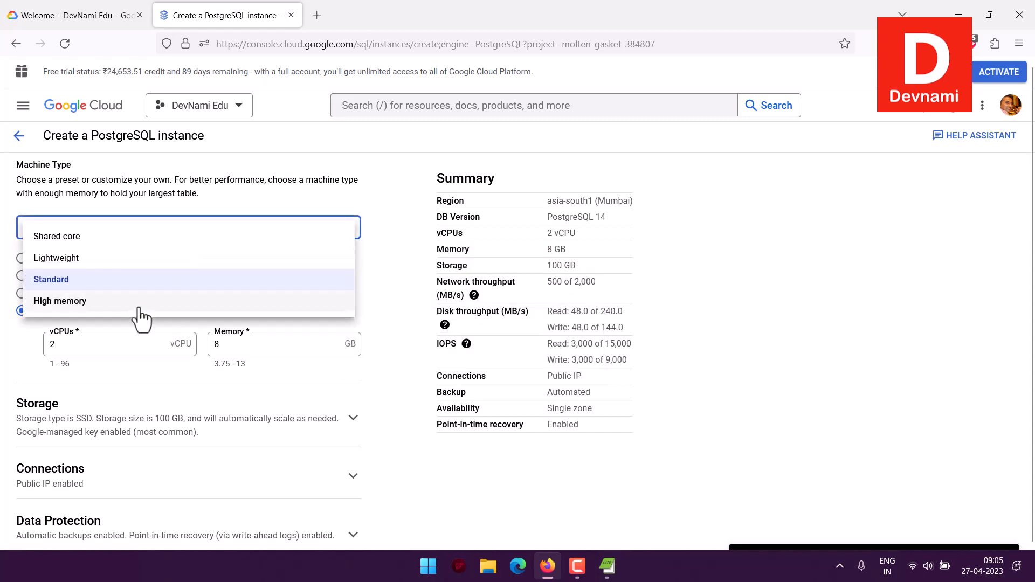
click(206, 300)
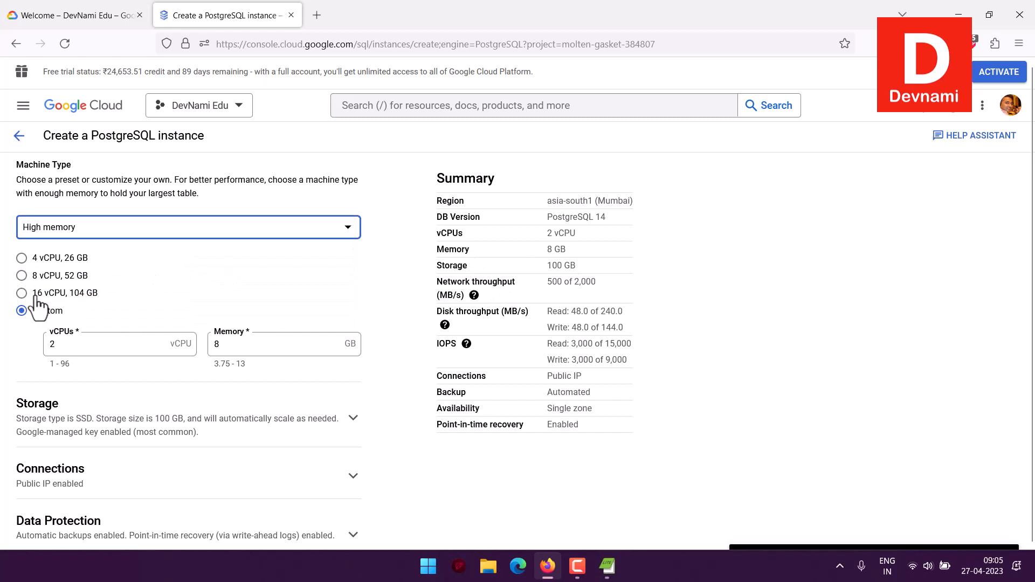
click(116, 345)
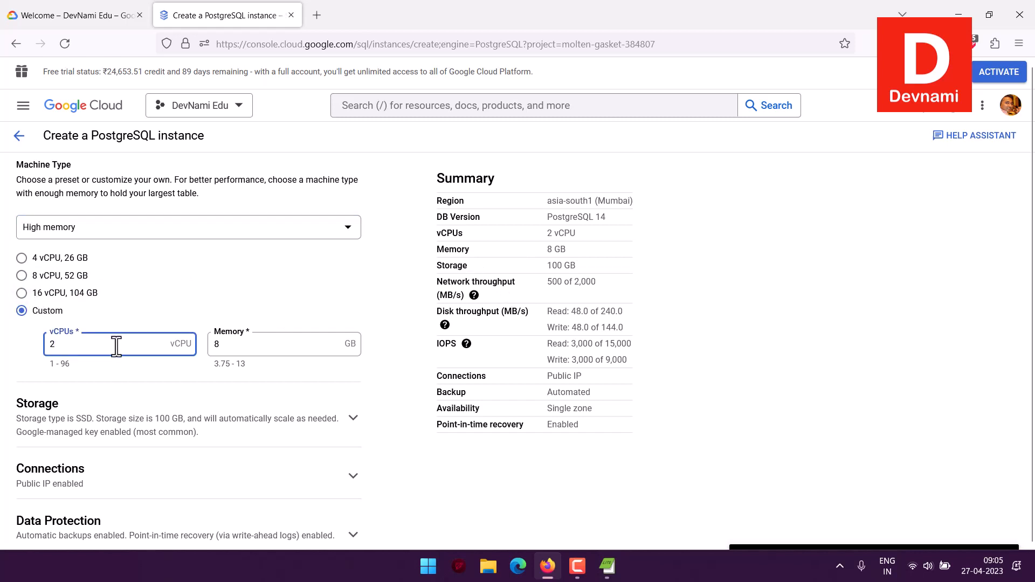
click(51, 368)
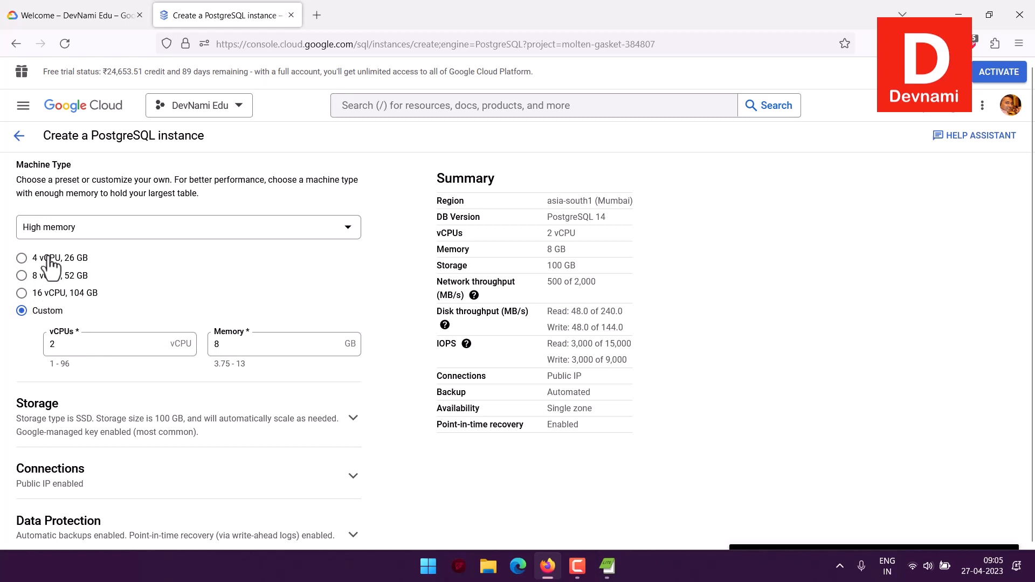
- Expand the Storage settings and set the storage capacity to 10 GB
scroll(8, 296, down, 3)
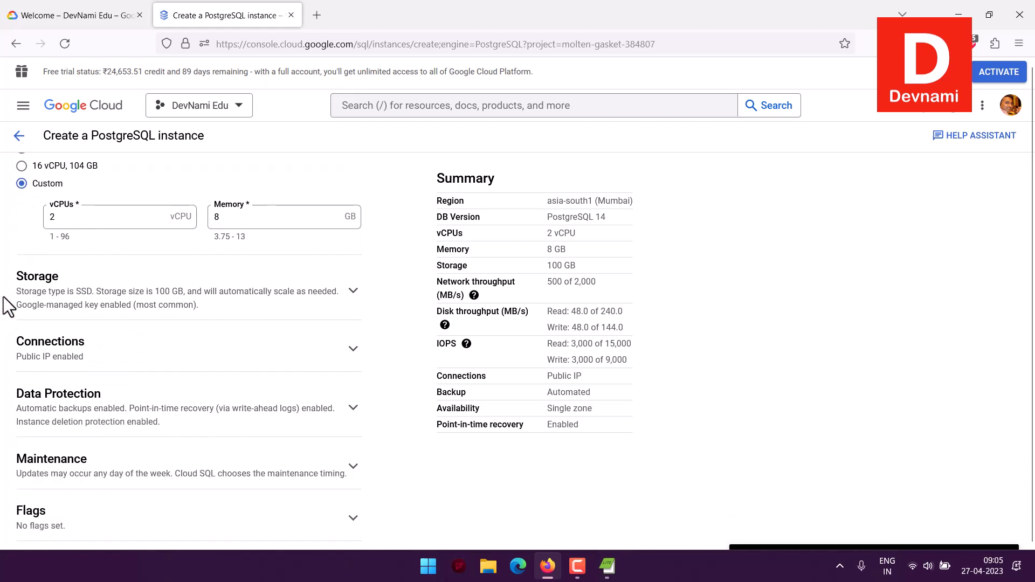
click(351, 246)
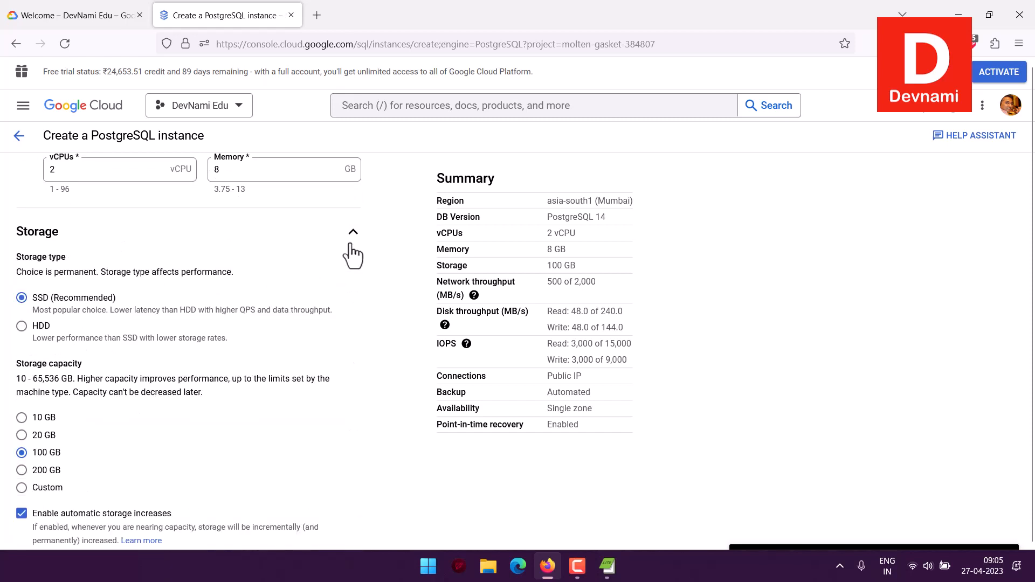
scroll(142, 304, down, 2)
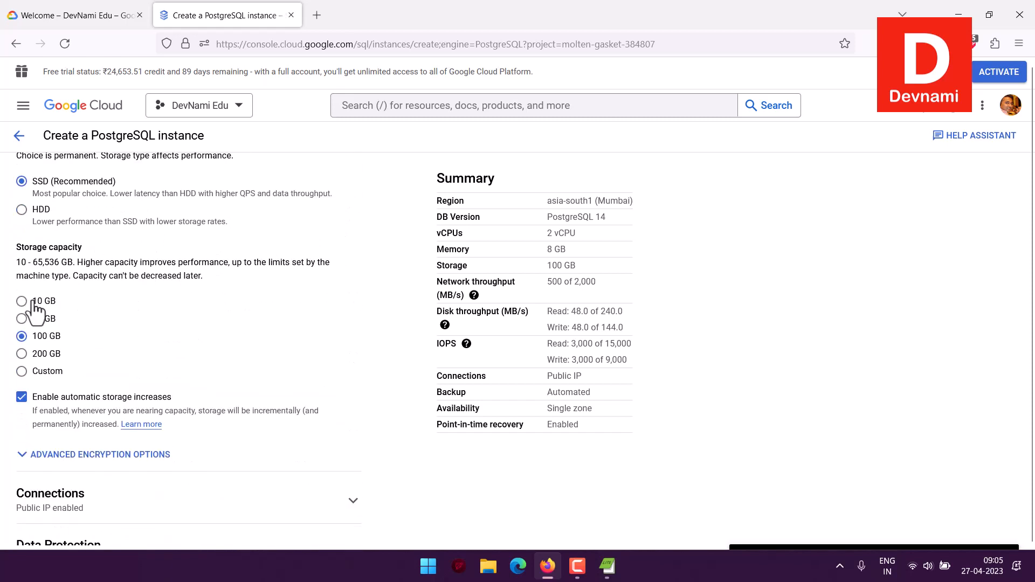
click(168, 297)
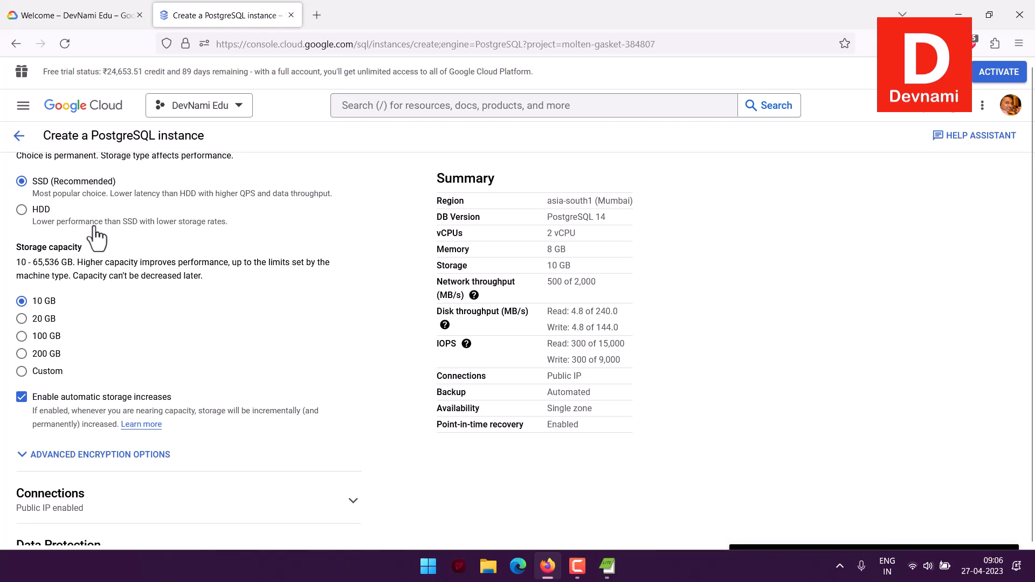
- Expand the advanced encryption options under Storage, check the available encryption key choices, and collapse them again
scroll(205, 245, down, 3)
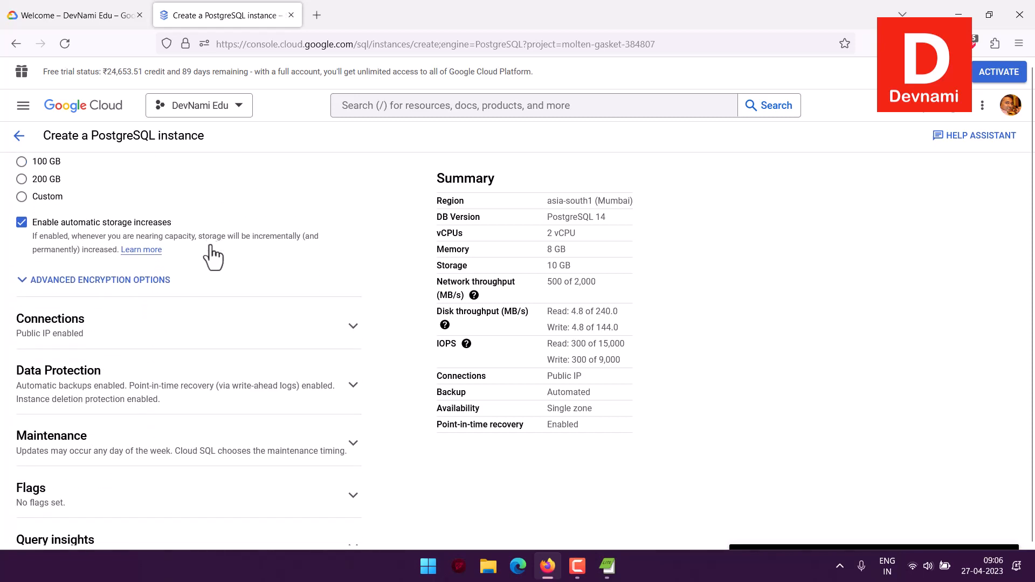
click(121, 281)
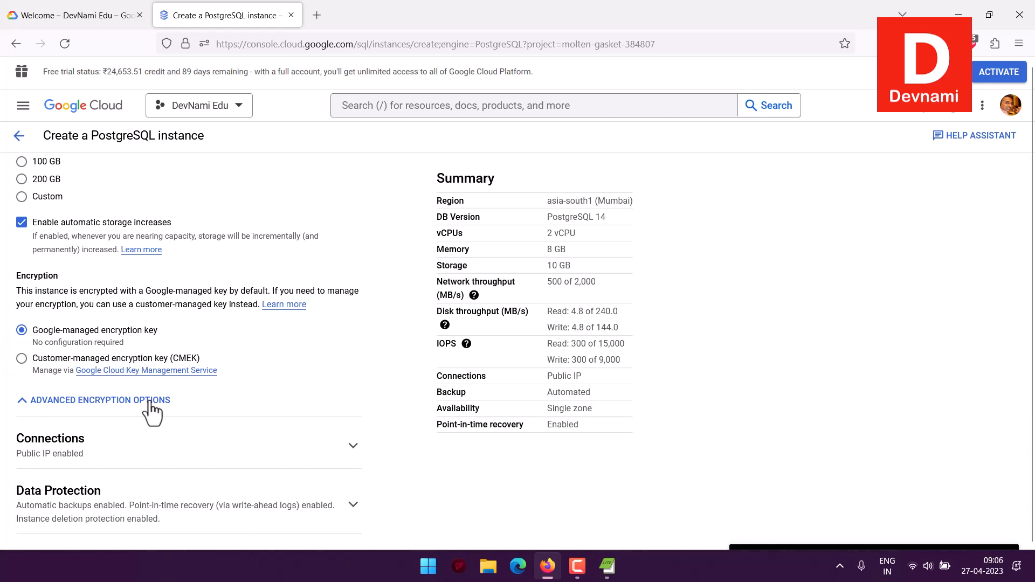
click(203, 399)
scroll(250, 347, down, 1)
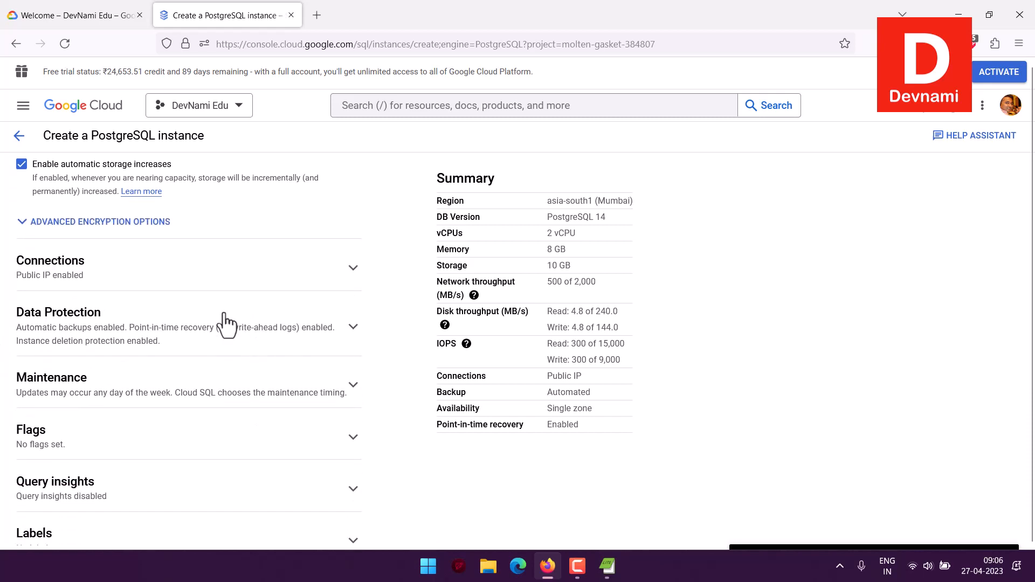
- In the Connections settings, add an authorized network named "all" with the range 0.0.0.0/0
scroll(226, 318, down, 2)
click(76, 172)
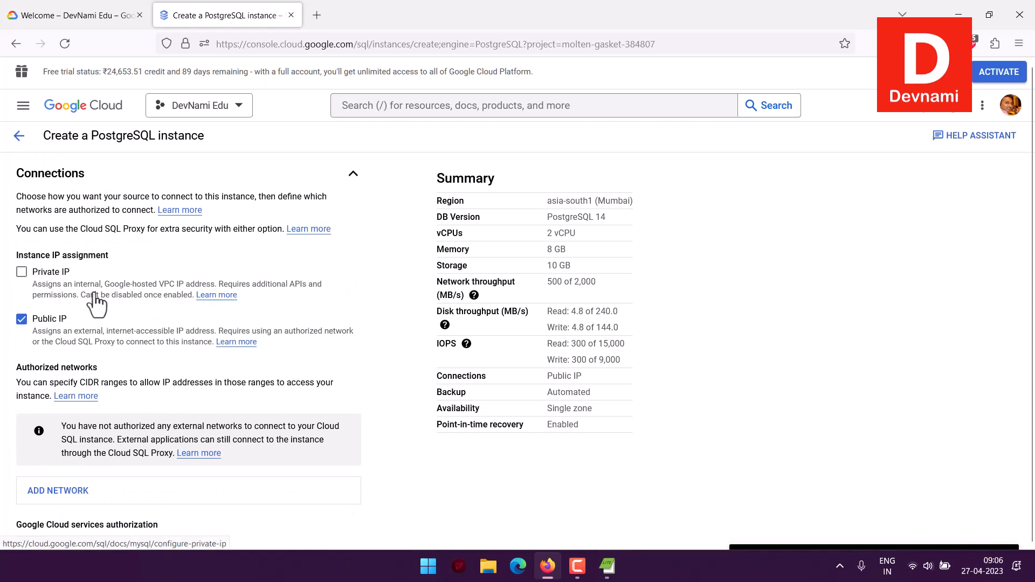
scroll(8, 329, down, 3)
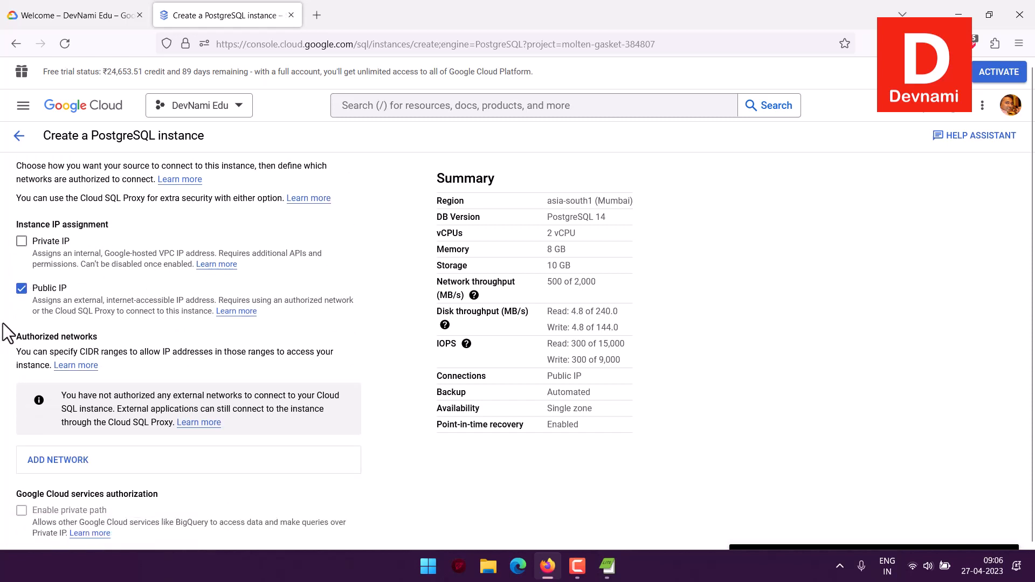
click(189, 377)
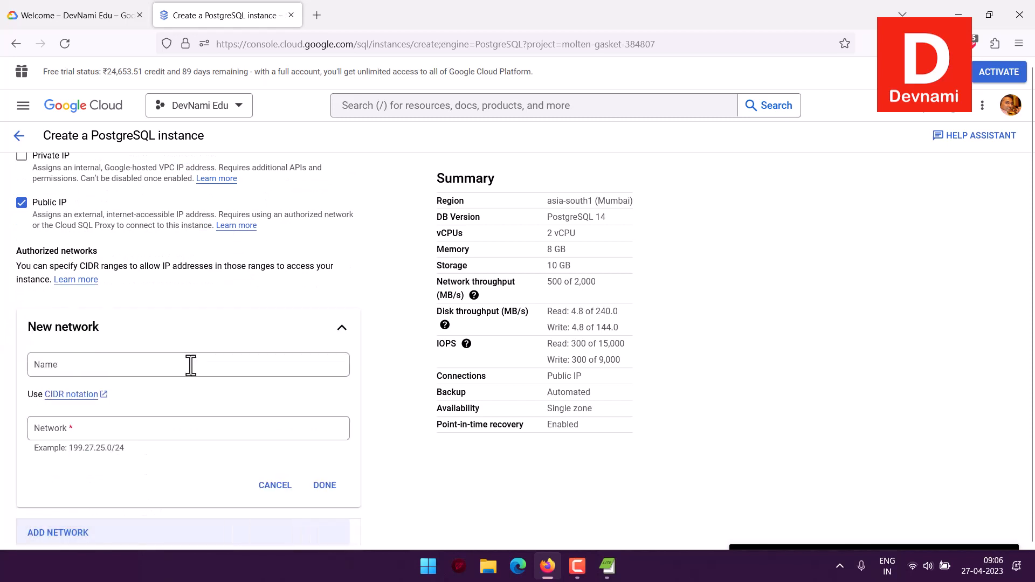
click(83, 367)
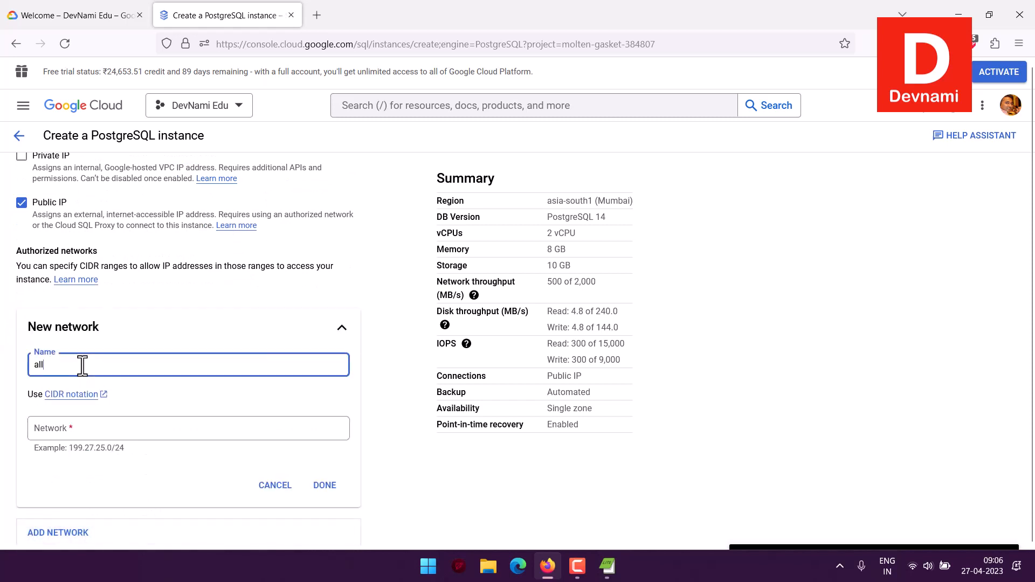
scroll(82, 366, down, 3)
click(73, 311)
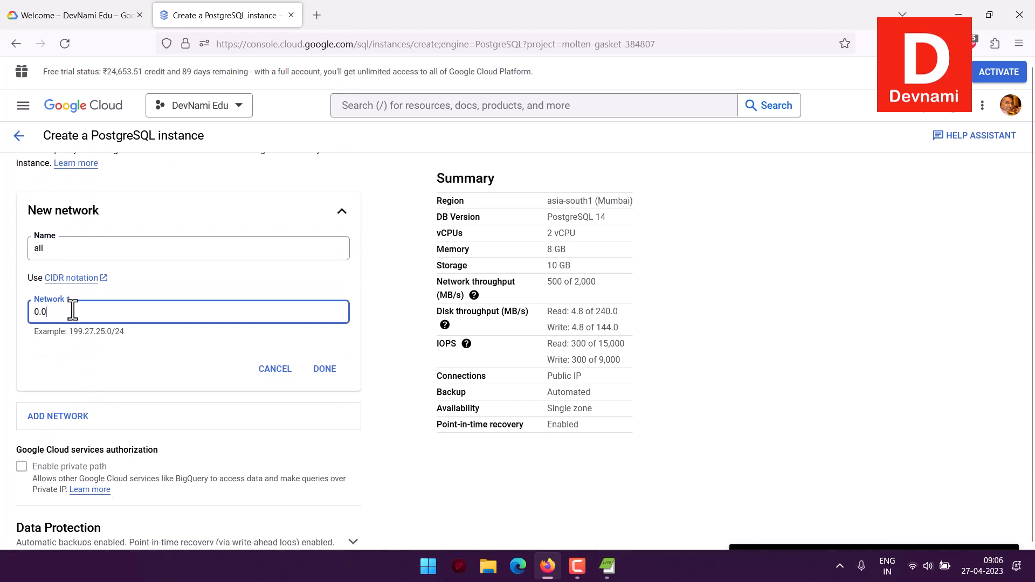
text(0.0.0.0/)
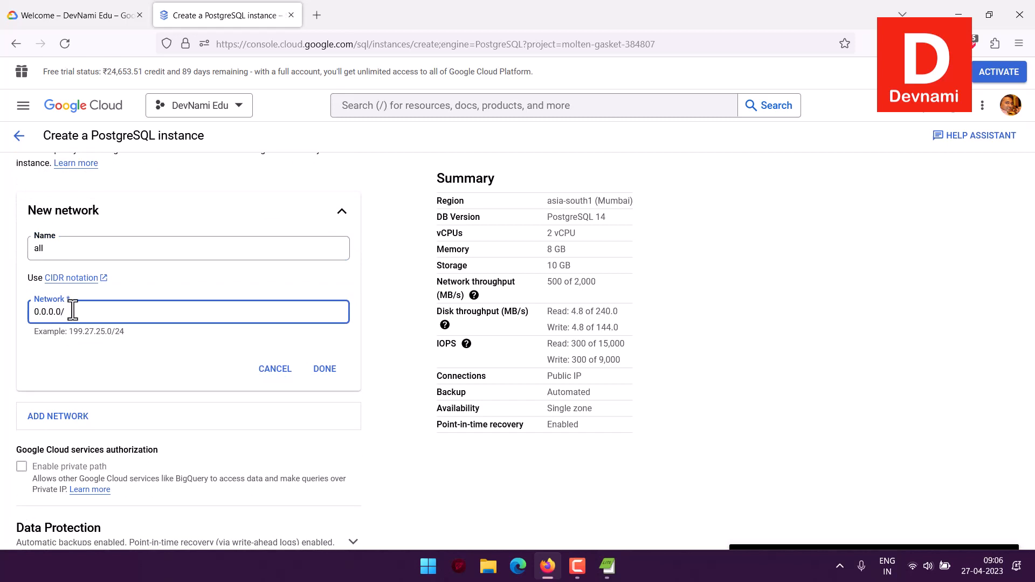
text(0)
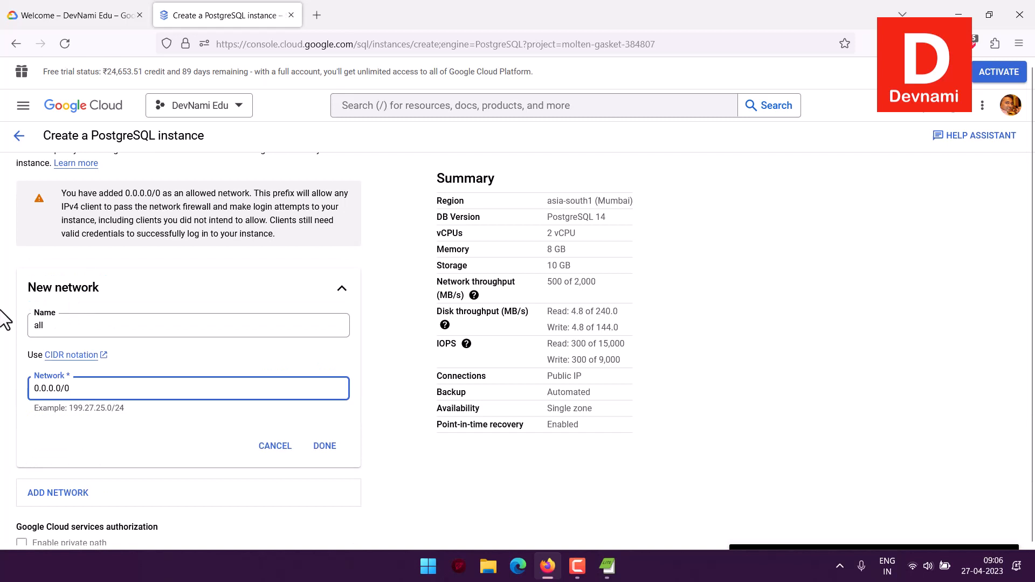
click(330, 450)
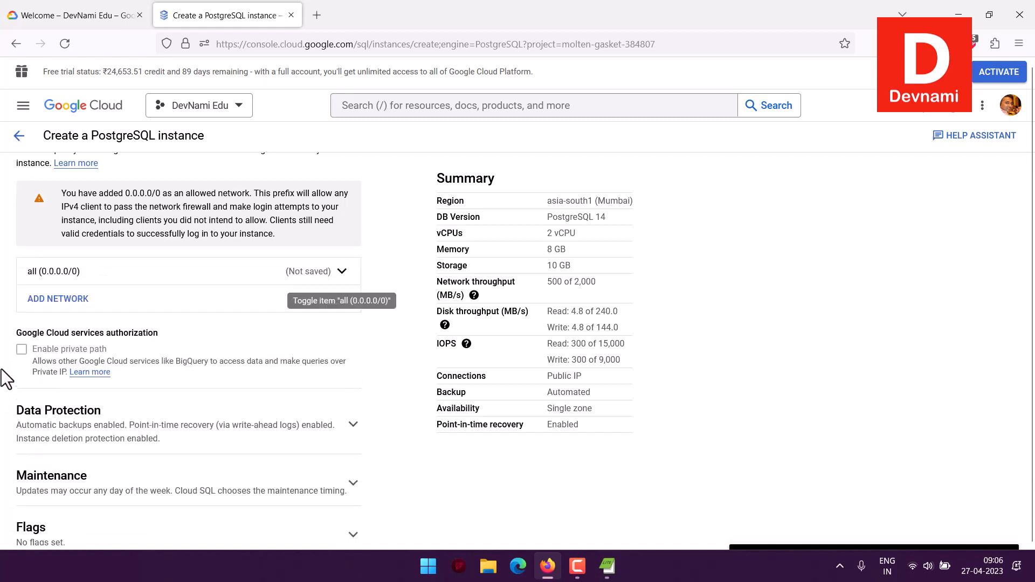
- Expand the Data Protection settings and disable deletion protection for the instance
scroll(6, 377, down, 3)
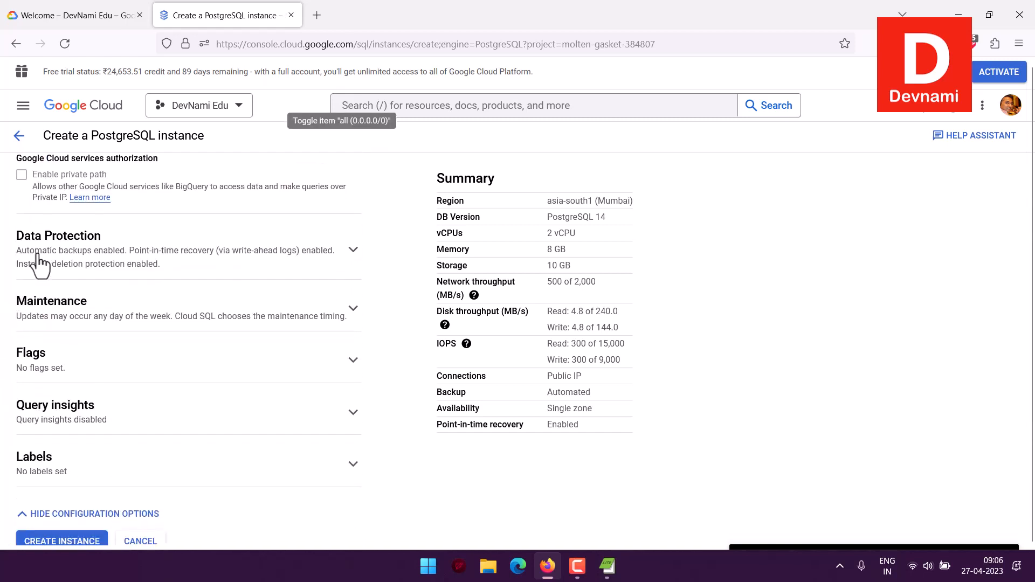
click(353, 250)
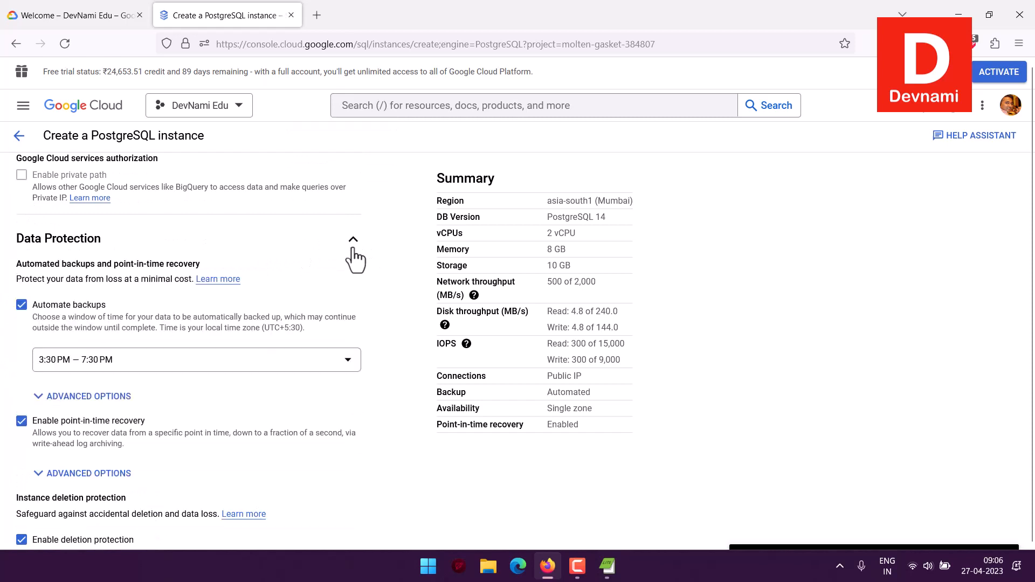
scroll(19, 324, down, 2)
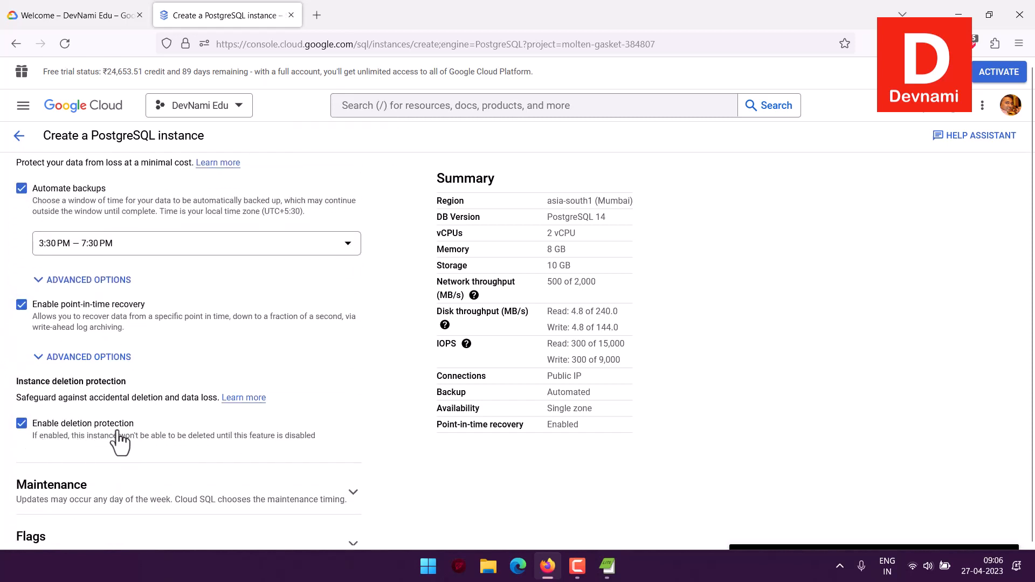
click(20, 424)
- Expand the advanced options of point-in-time recovery and check the log retention setting
scroll(367, 406, up, 3)
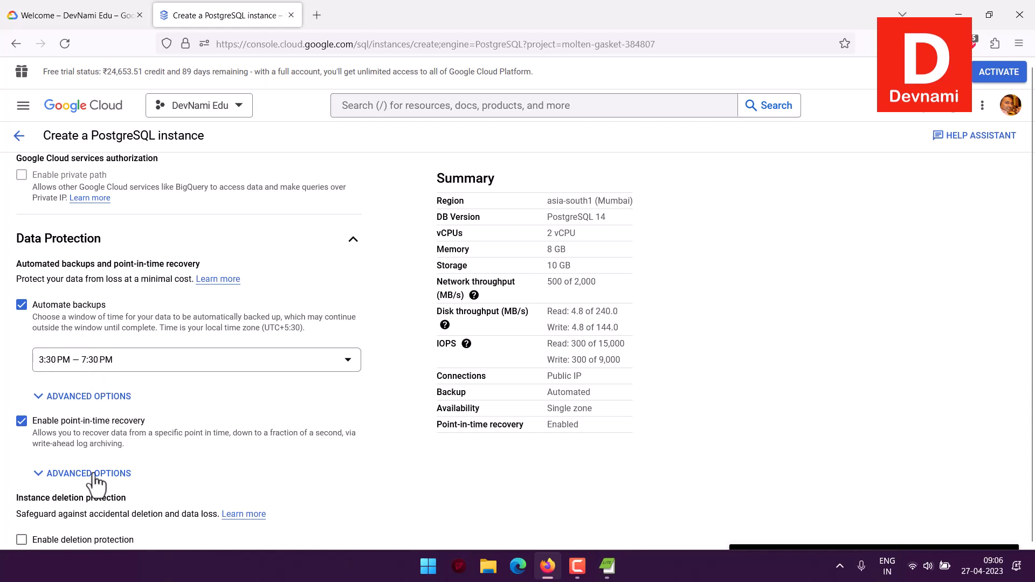
click(62, 473)
scroll(73, 407, down, 1)
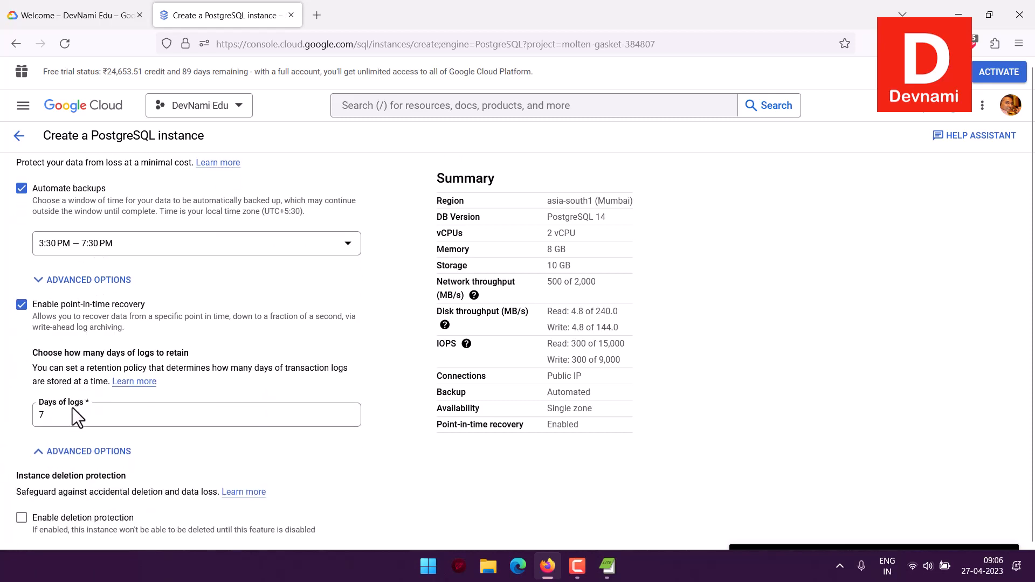
- Expand the Maintenance settings and examine the maintenance window and order of update choices without changing them
scroll(12, 404, down, 6)
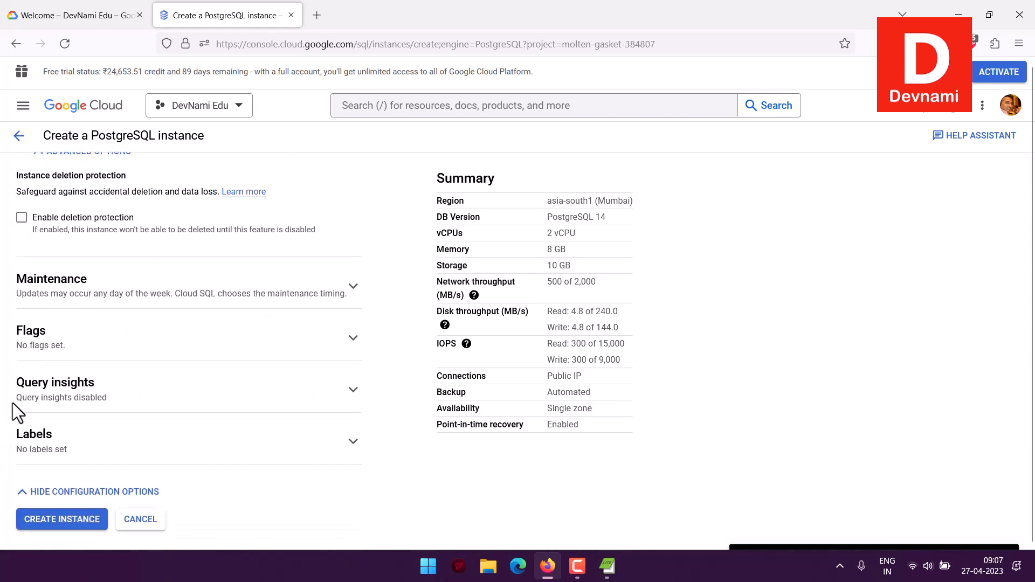
click(348, 287)
scroll(343, 310, down, 1)
scroll(343, 311, down, 2)
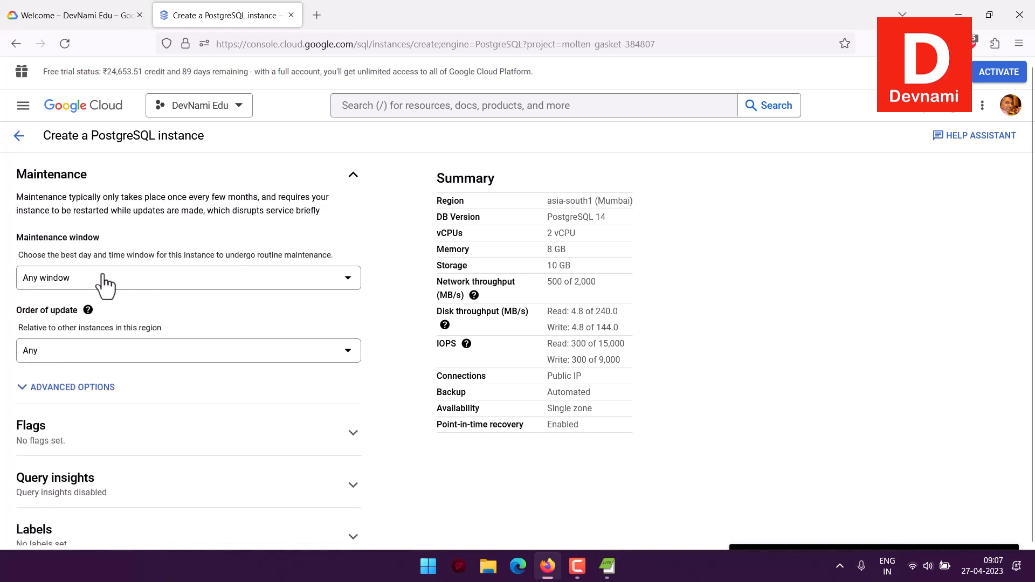
click(104, 278)
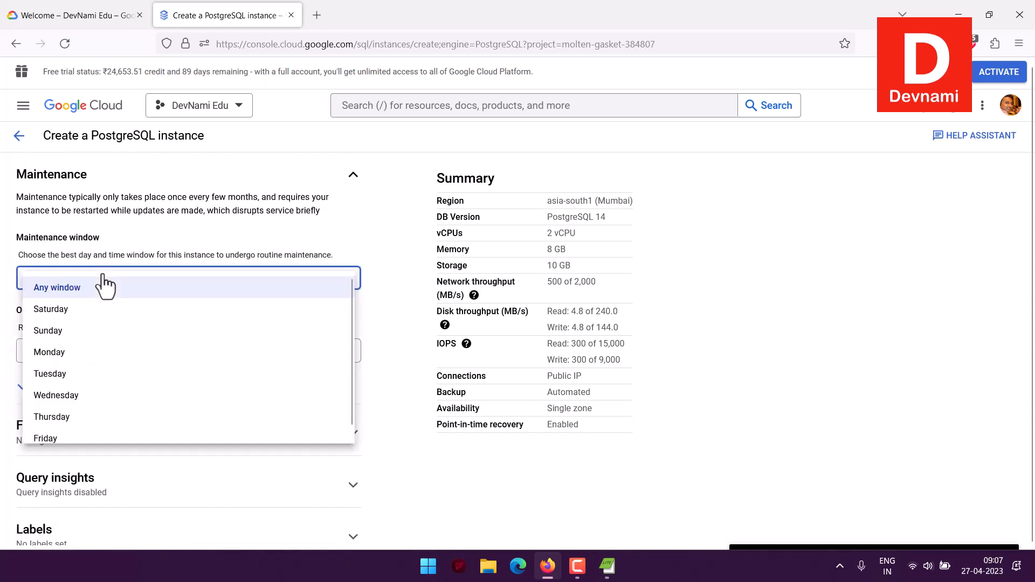
click(38, 253)
click(54, 356)
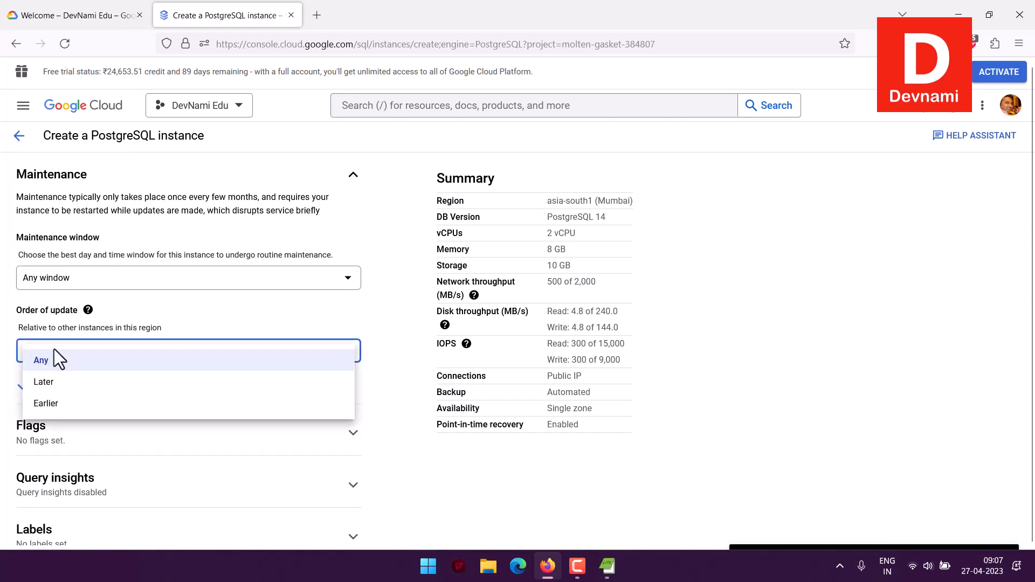
click(19, 321)
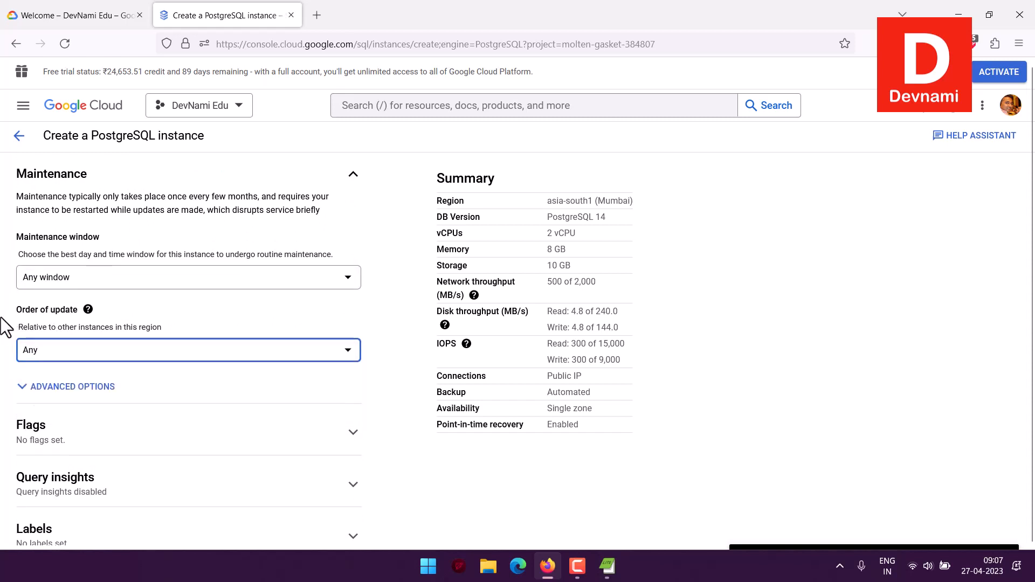
- Expand the Flags section, read its description, and collapse it without adding a flag
scroll(5, 324, down, 2)
click(33, 337)
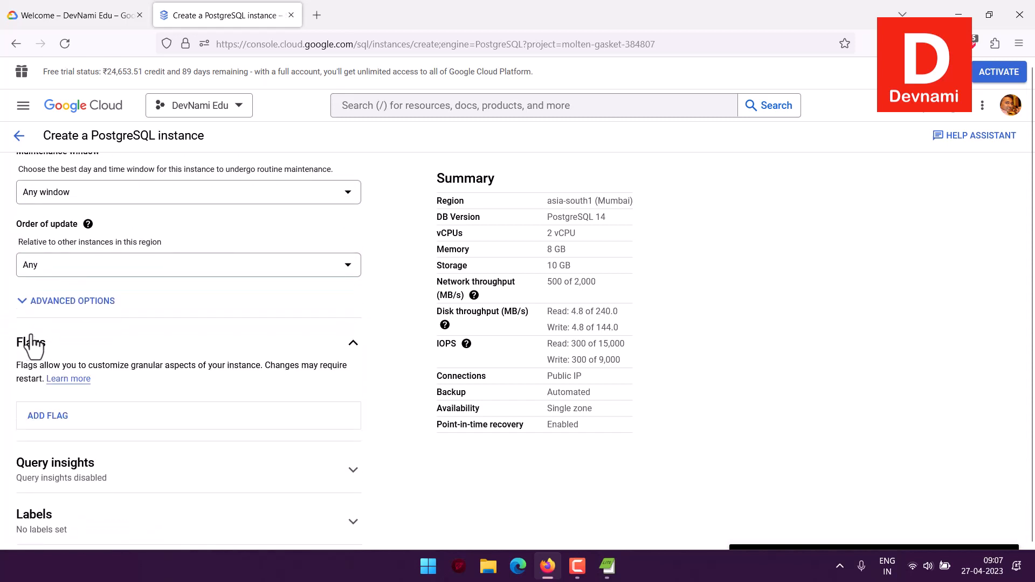
drag(138, 367, 163, 370)
click(336, 366)
click(340, 353)
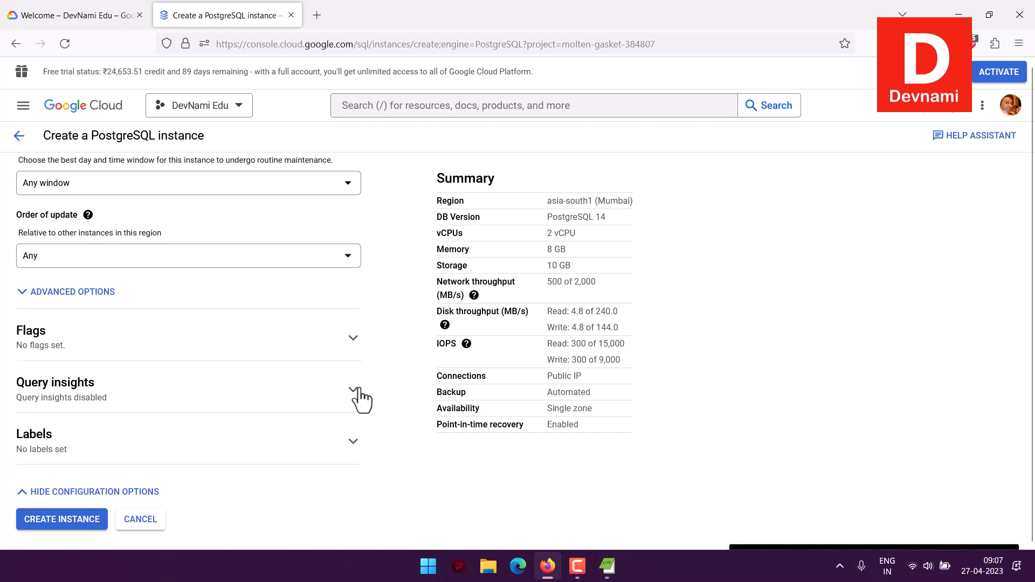
- Expand the Labels section and read what labels are for
click(352, 441)
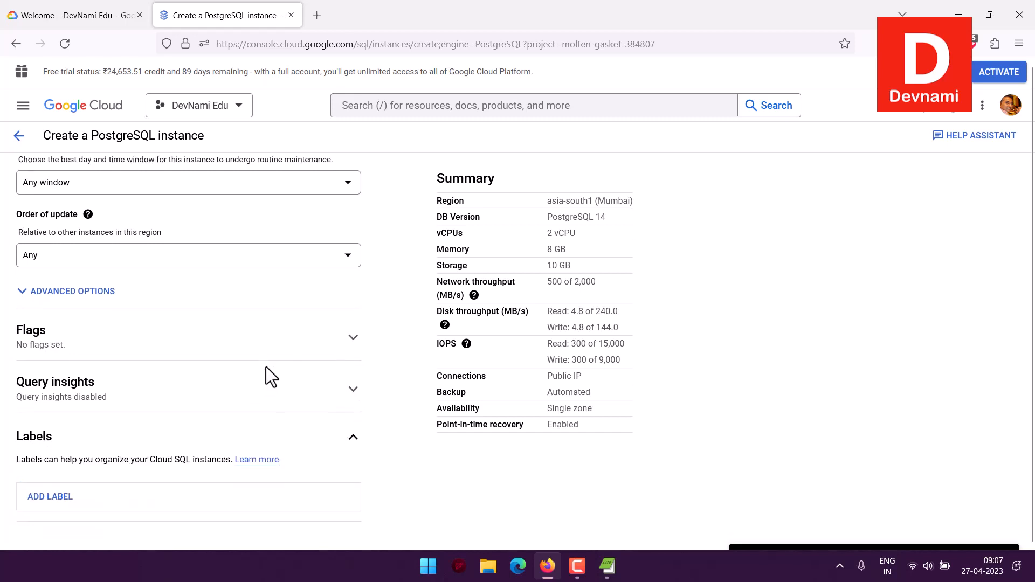
mouse_move(17, 402)
mouse_down()
mouse_move(188, 404)
mouse_move(18, 406)
mouse_up()
drag(18, 405, 169, 404)
click(162, 402)
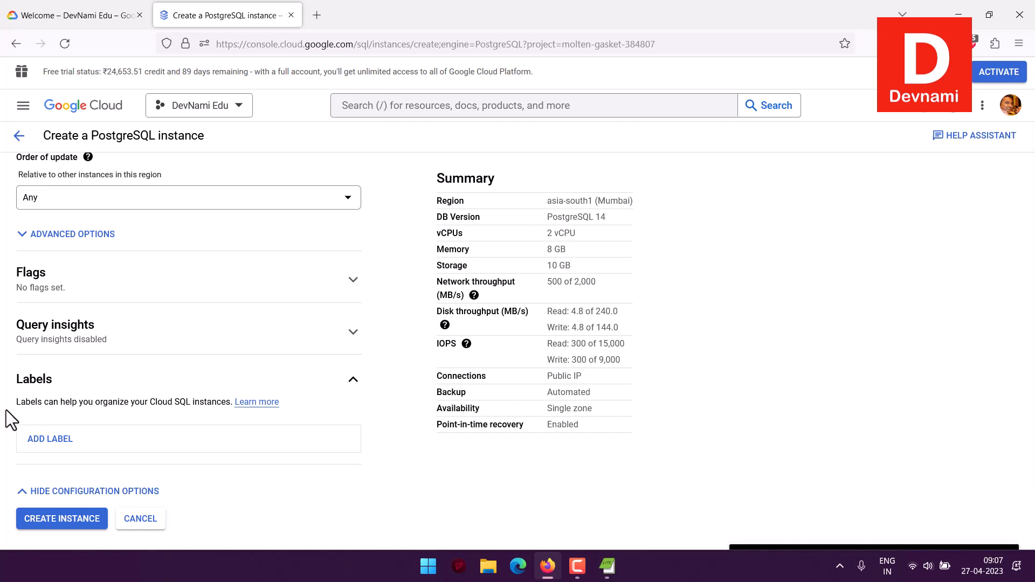
- Review the complete configuration from the instance info down to Maintenance and create the devpostgres instance
scroll(2, 297, up, 15)
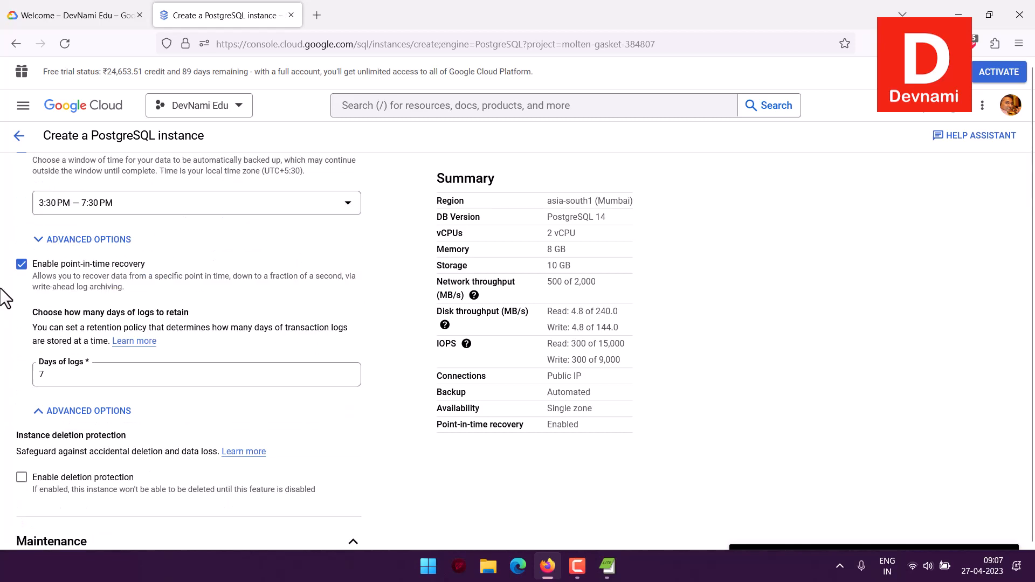
scroll(4, 297, up, 20)
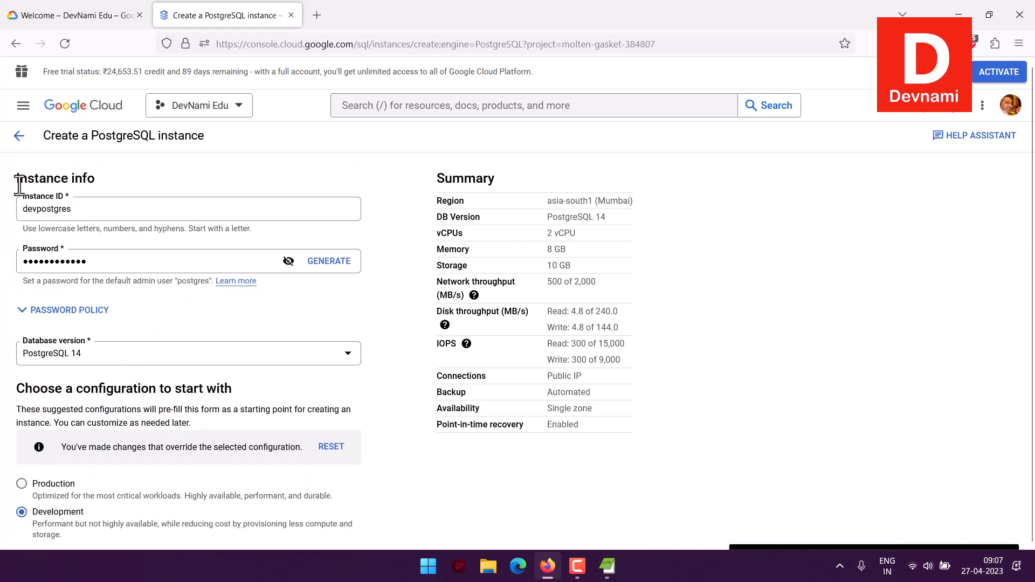
scroll(11, 237, down, 20)
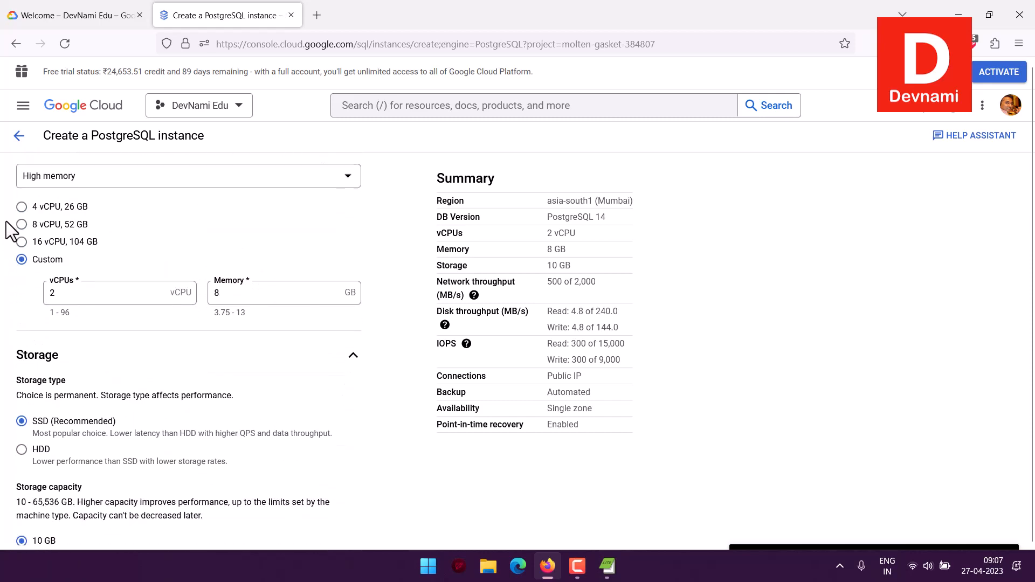
scroll(10, 232, down, 20)
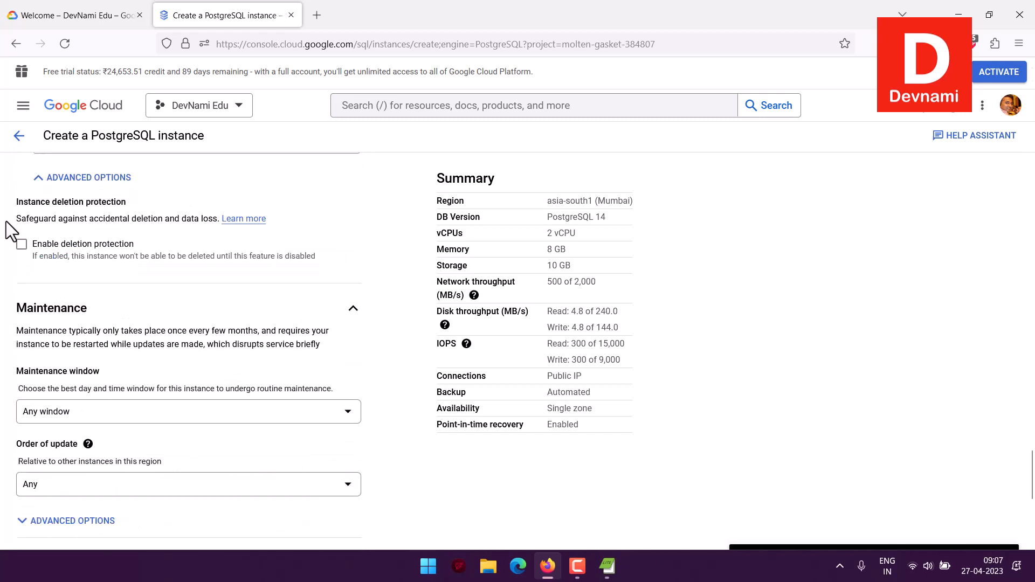
click(24, 521)
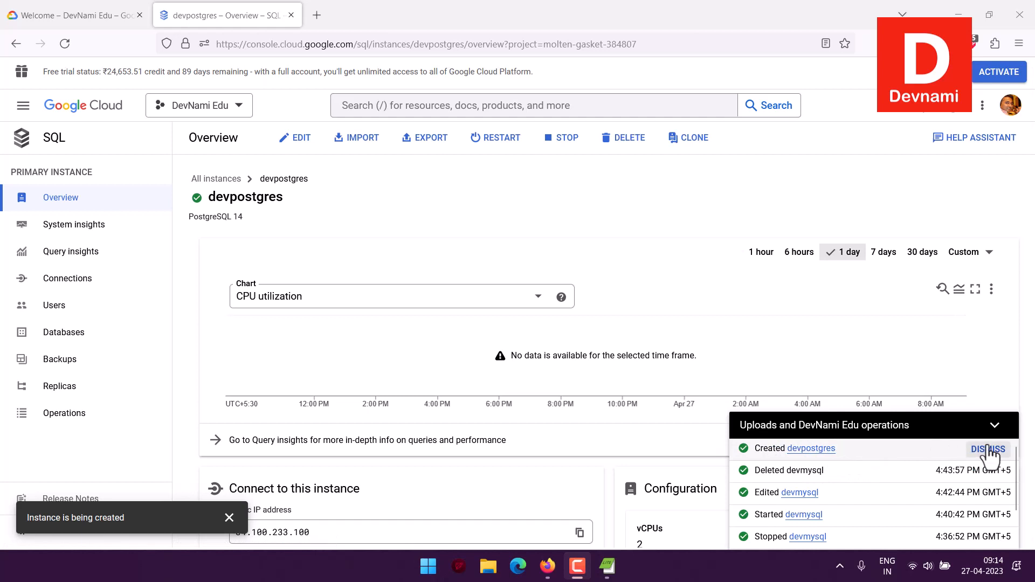
- Collapse the operations list and examine the devpostgres overview for its status, IP addresses, connection name, configuration and maintenance details
click(1002, 434)
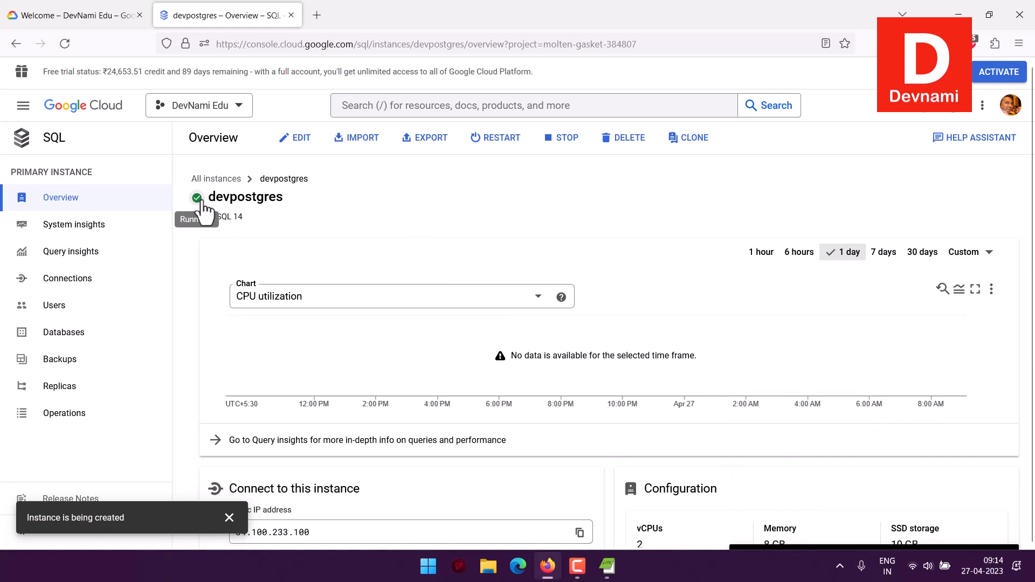
scroll(501, 219, down, 4)
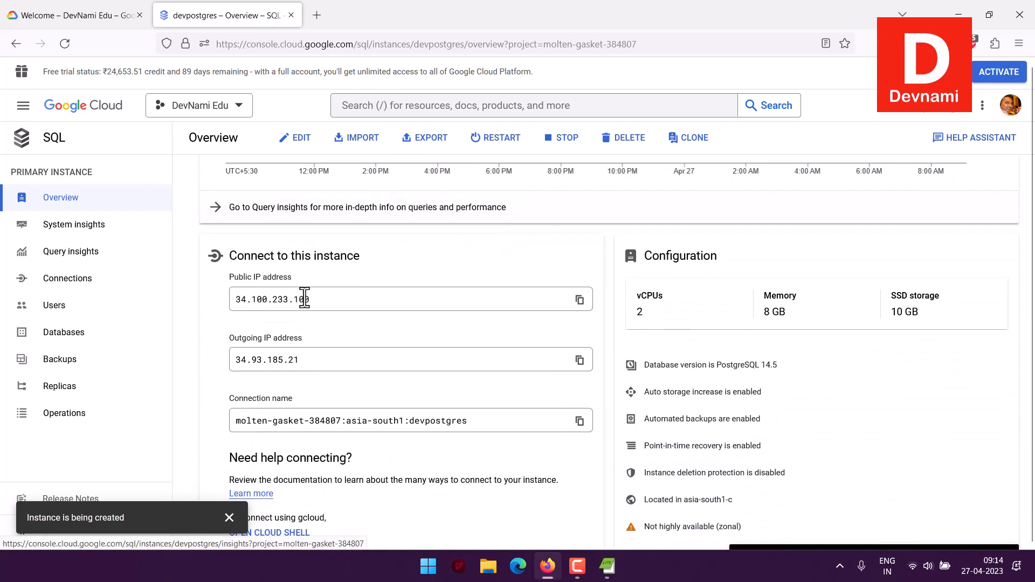
scroll(307, 299, down, 2)
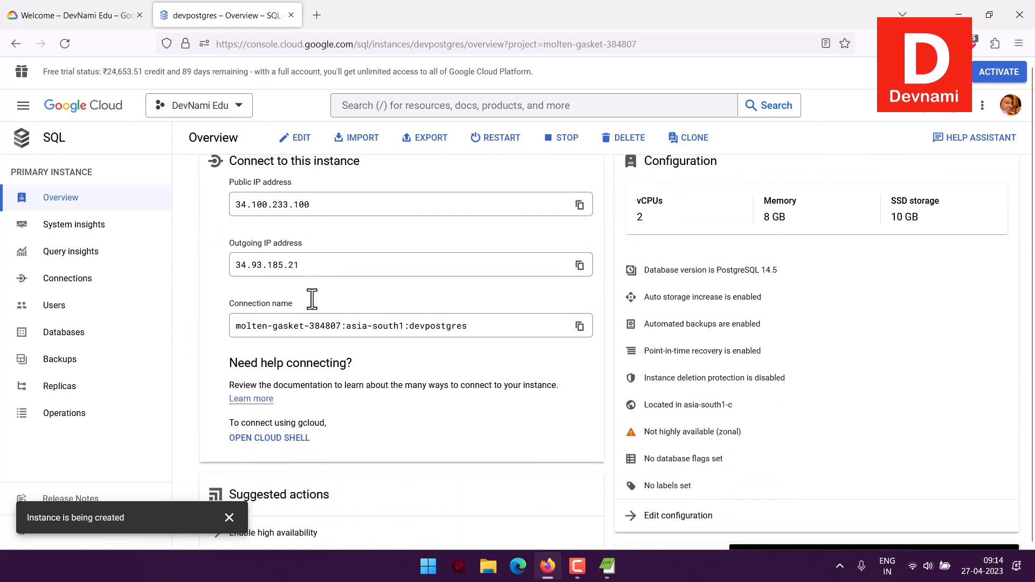
drag(474, 304, 224, 306)
click(223, 305)
scroll(223, 305, down, 1)
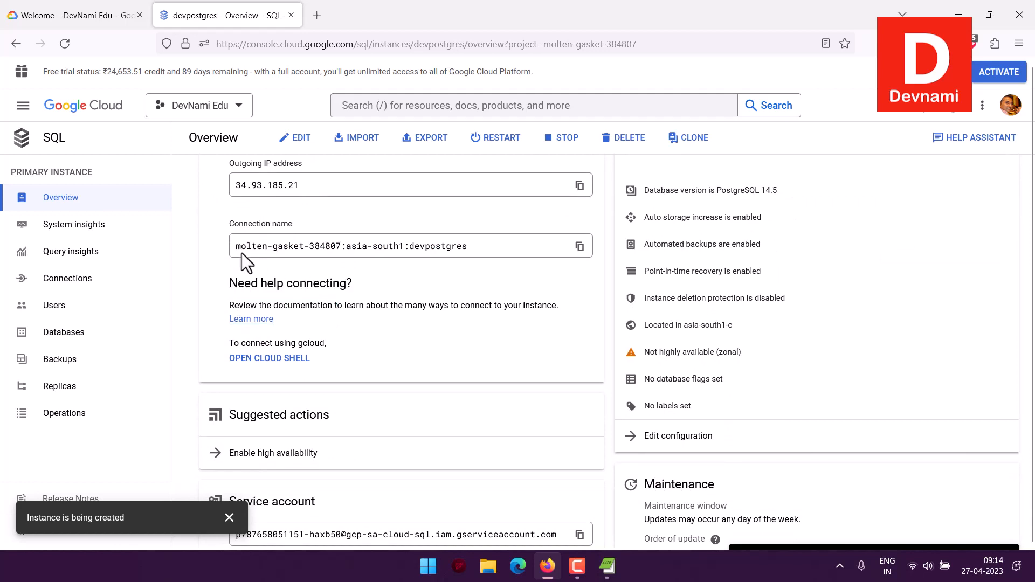
scroll(464, 250, down, 4)
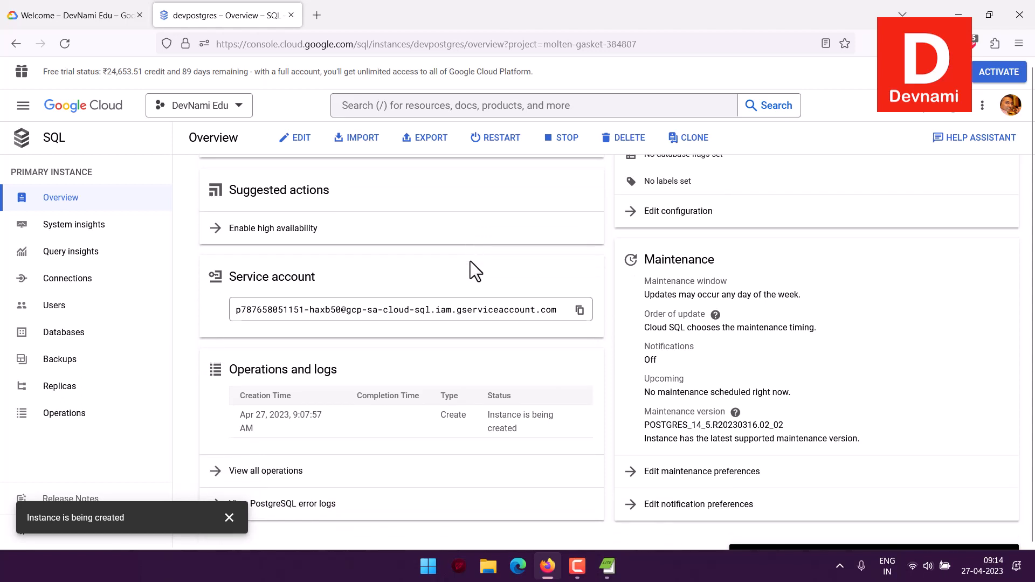
- Open the devpostgres connections and examine the networking settings for IP assignment, authorized networks and service authorization, dismissing the creation notification
click(76, 277)
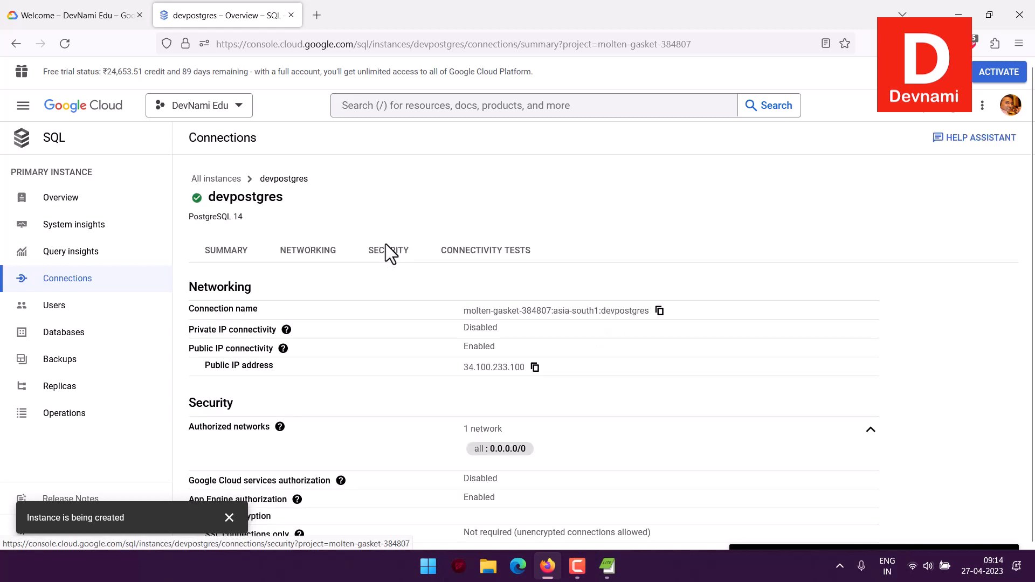
click(308, 256)
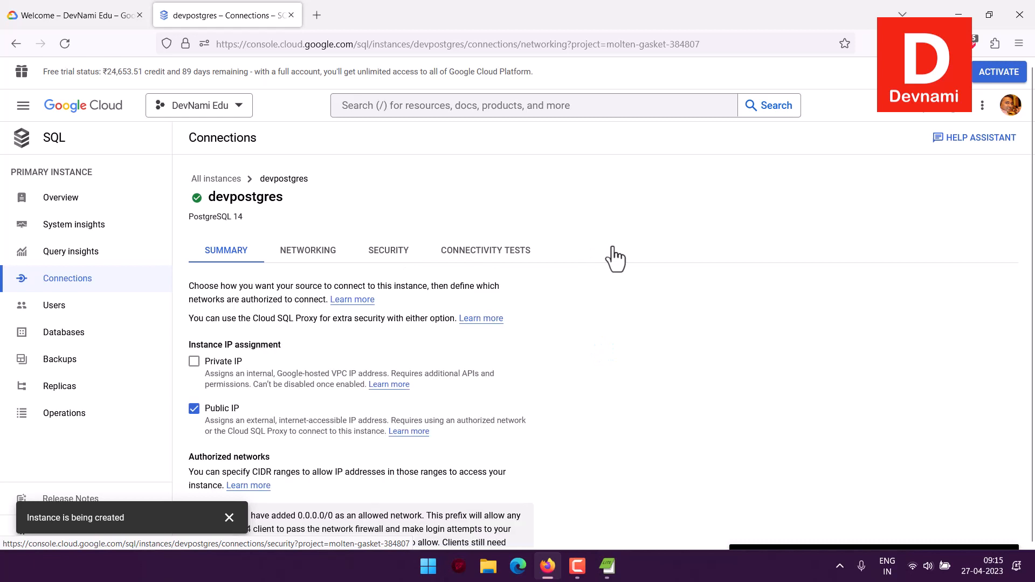
scroll(314, 295, down, 2)
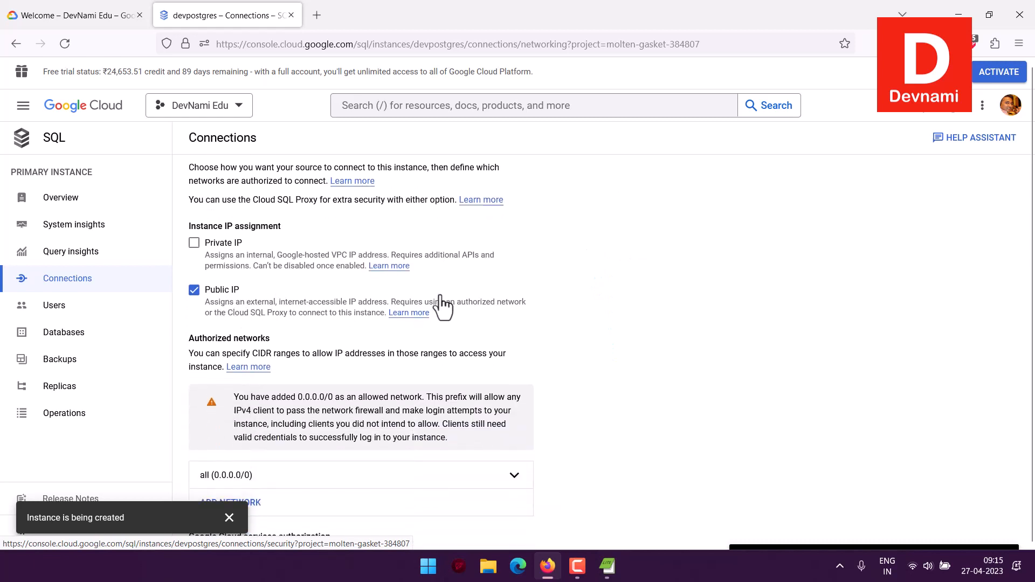
scroll(439, 238, down, 3)
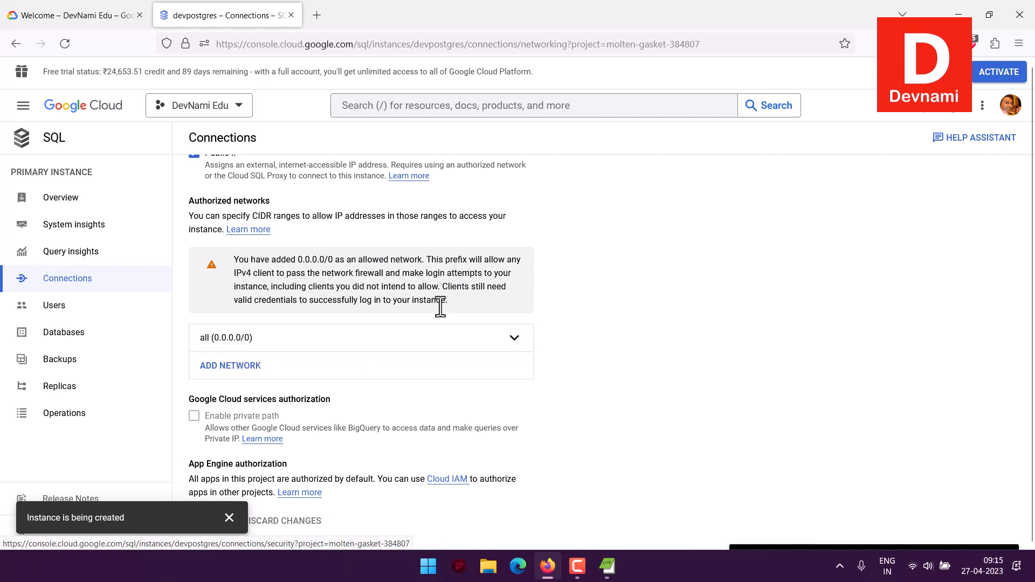
click(225, 517)
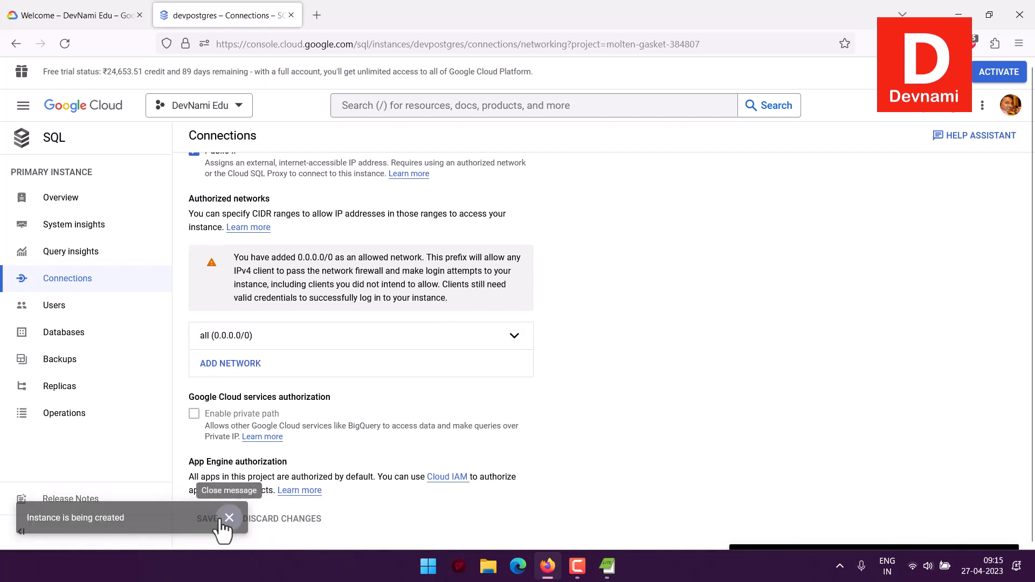
scroll(261, 342, up, 5)
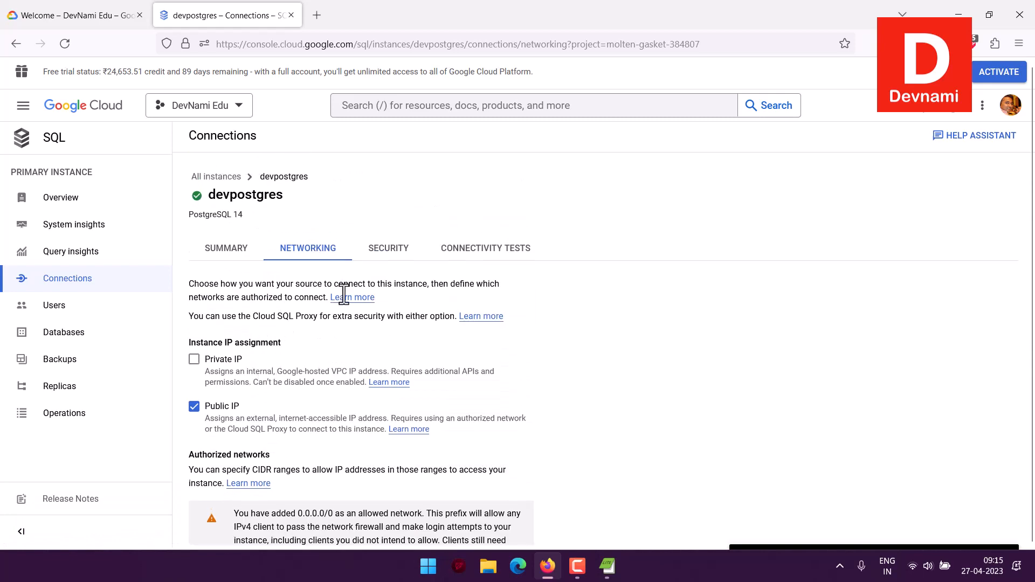
- Open the connection security settings and review the SSL encryption, server certificate and client certificate sections
click(396, 256)
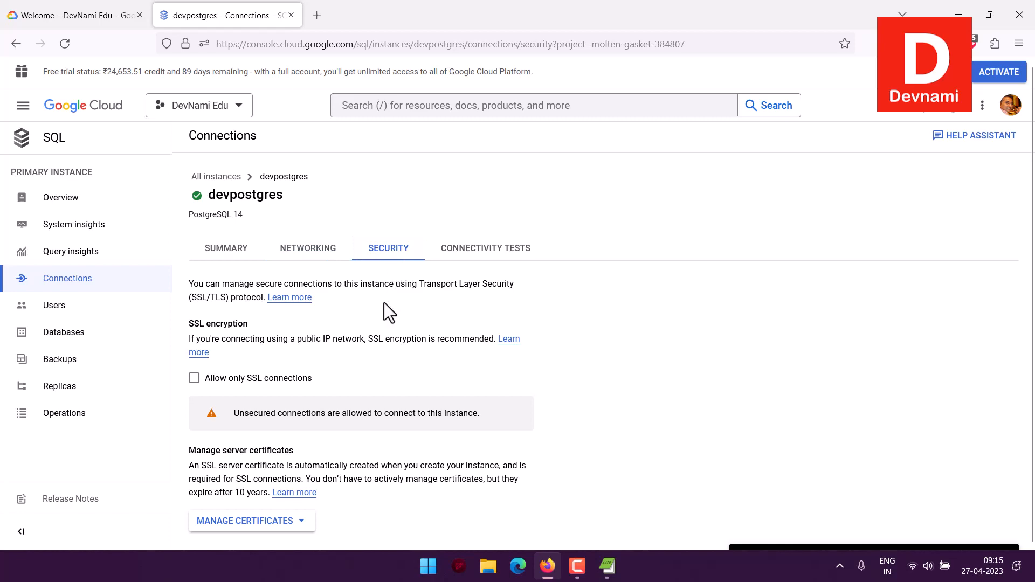
scroll(381, 303, down, 2)
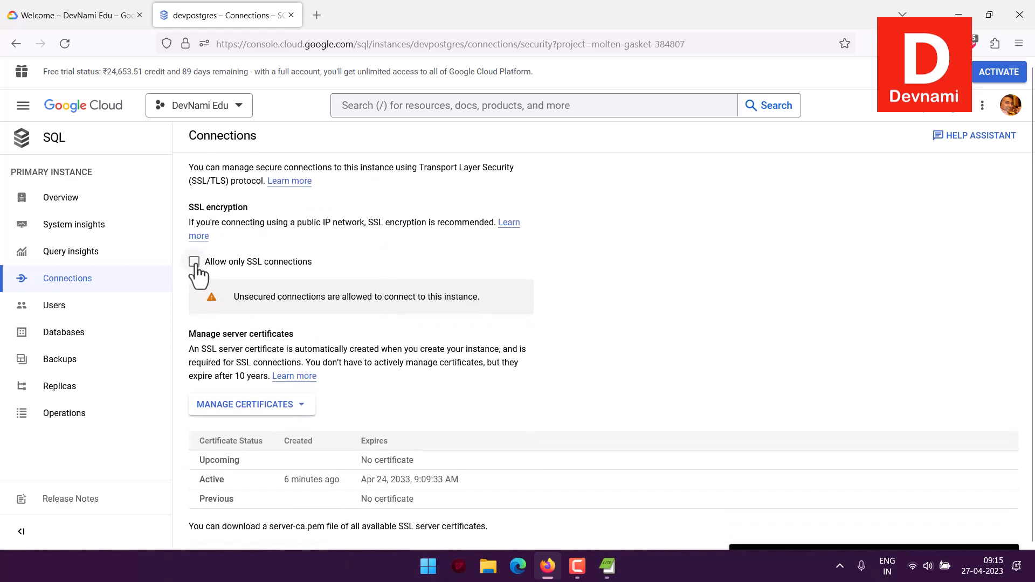
scroll(323, 269, down, 3)
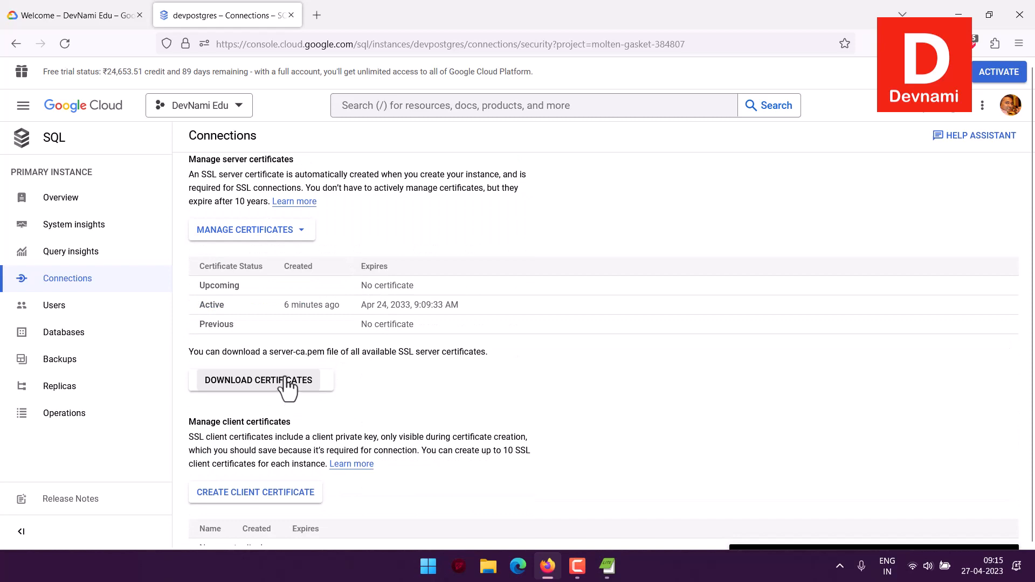
scroll(370, 353, up, 2)
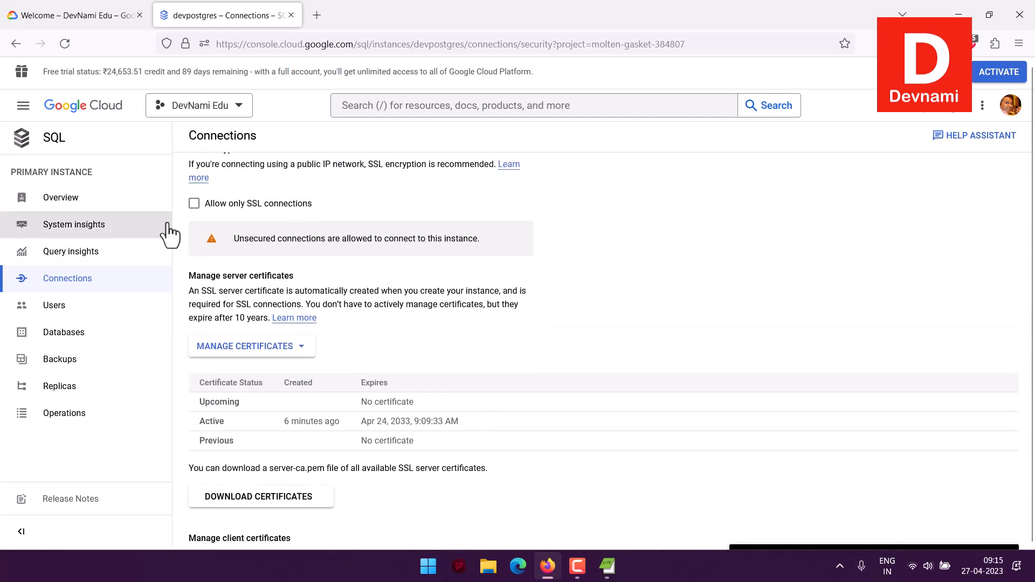
- Restrict devpostgres to SSL connections only, save the change, and check the instance's update status
click(194, 204)
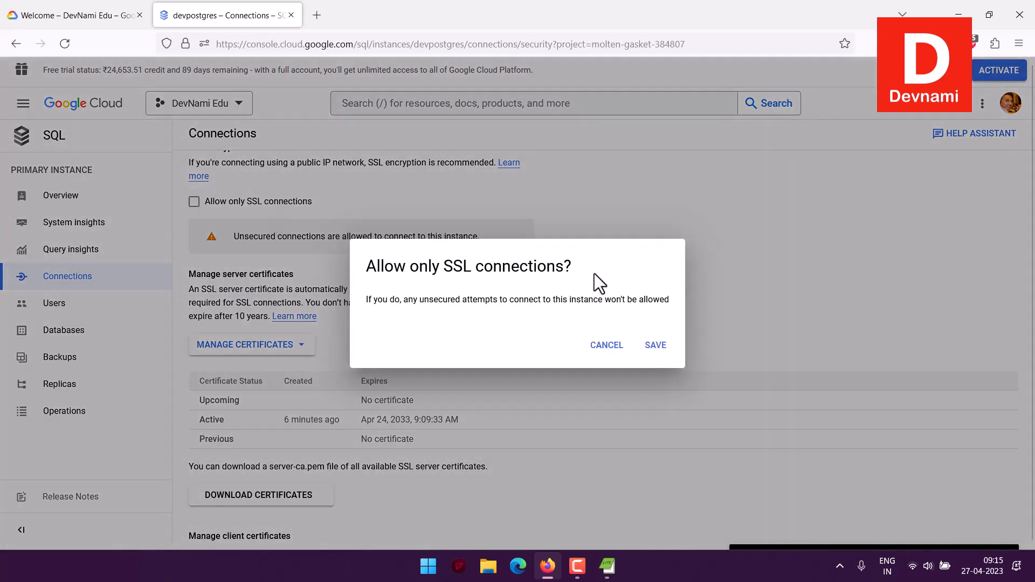
click(656, 345)
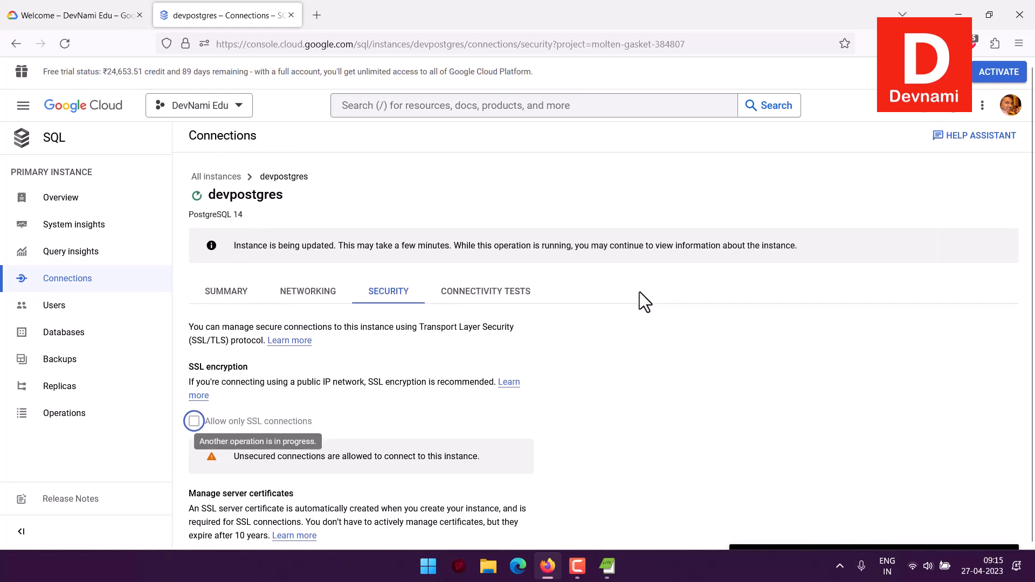
mouse_move(197, 198)
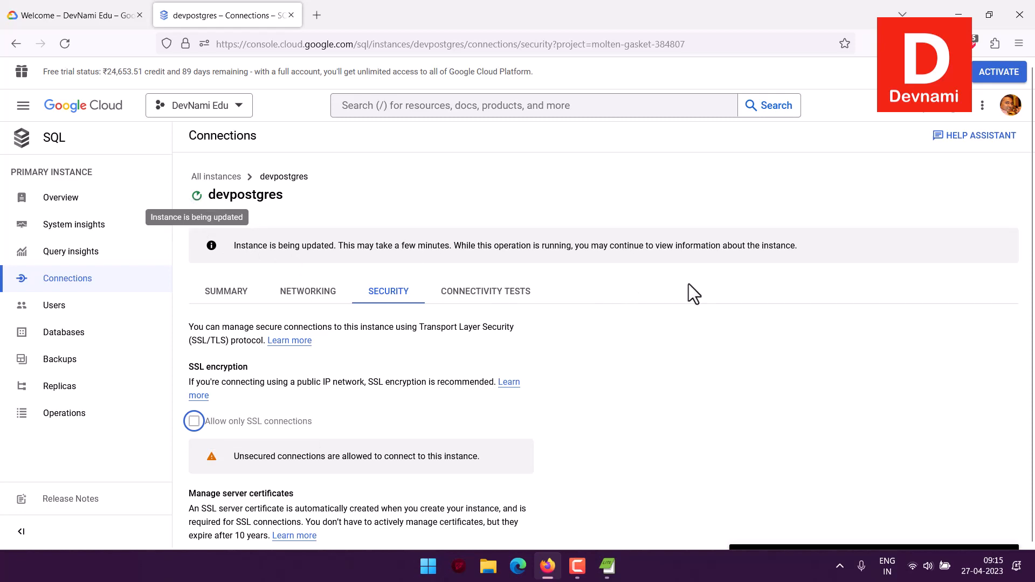
- Download the server certificates of the devpostgres instance from the server certificate section
scroll(660, 283, down, 4)
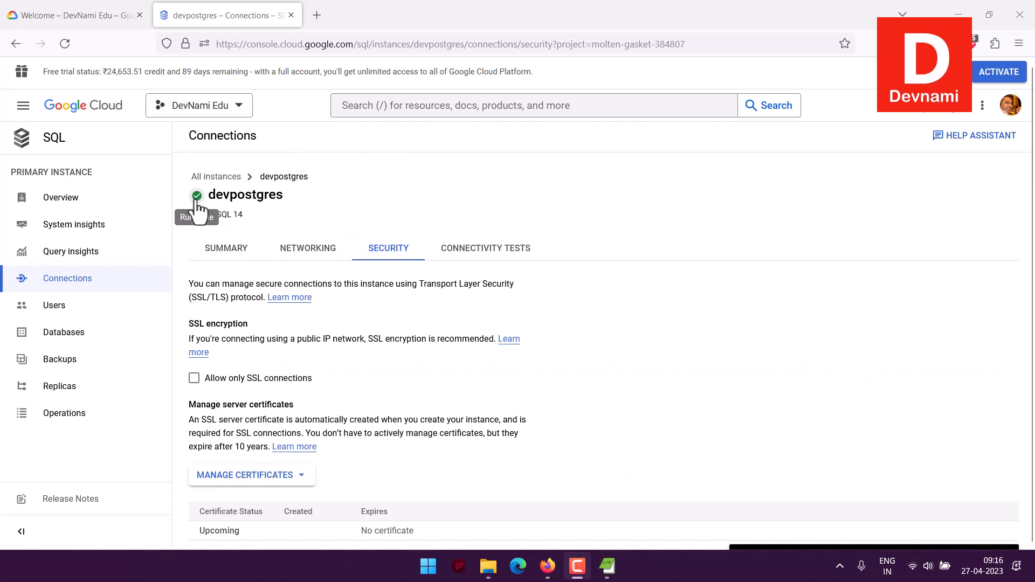
scroll(687, 248, down, 4)
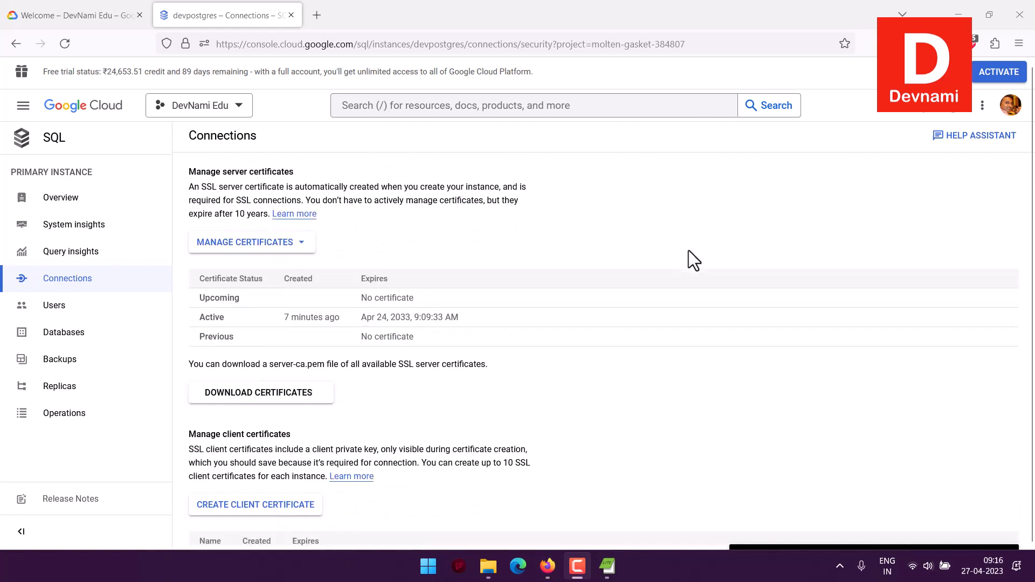
click(307, 396)
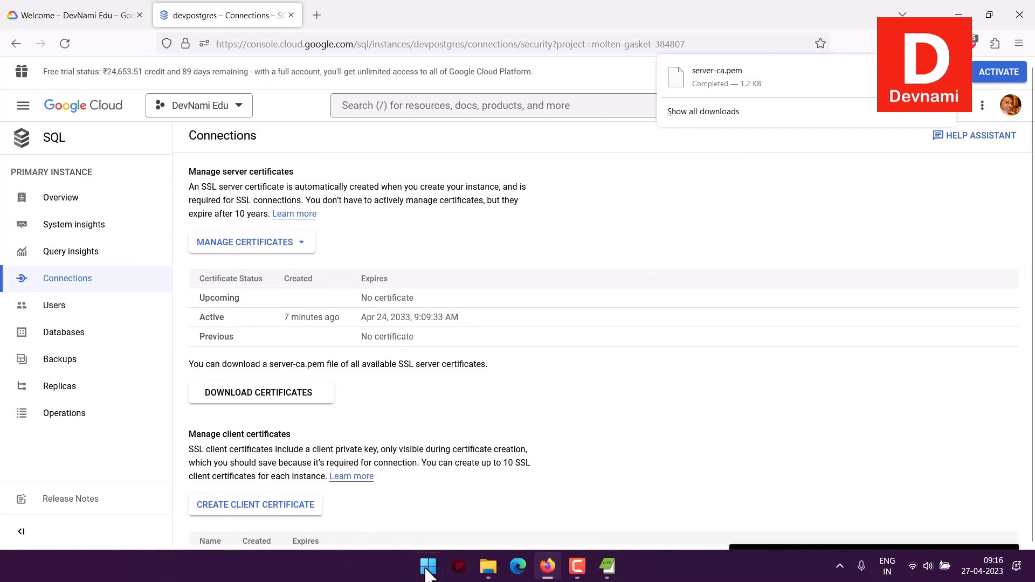
- Switch to File Explorer, locate the downloaded server-ca.pem on the Desktop, and return to the browser after reopening Data (D:)
click(487, 567)
click(54, 176)
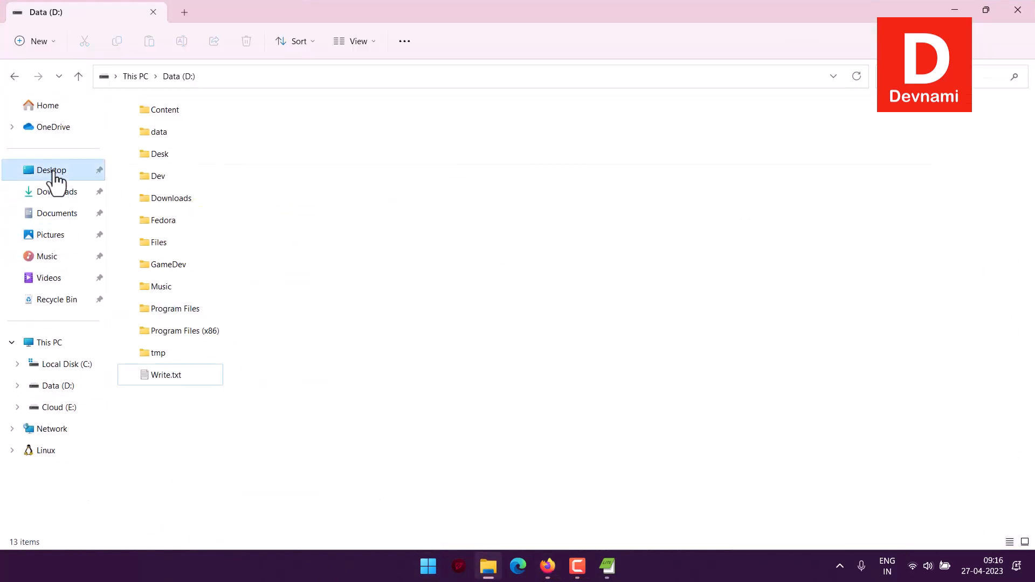
click(245, 162)
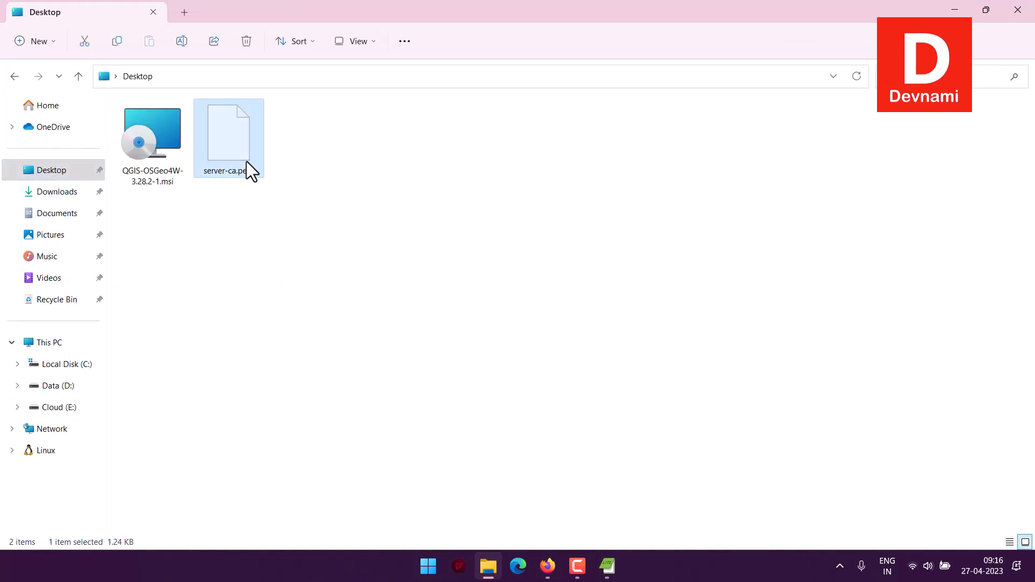
click(80, 385)
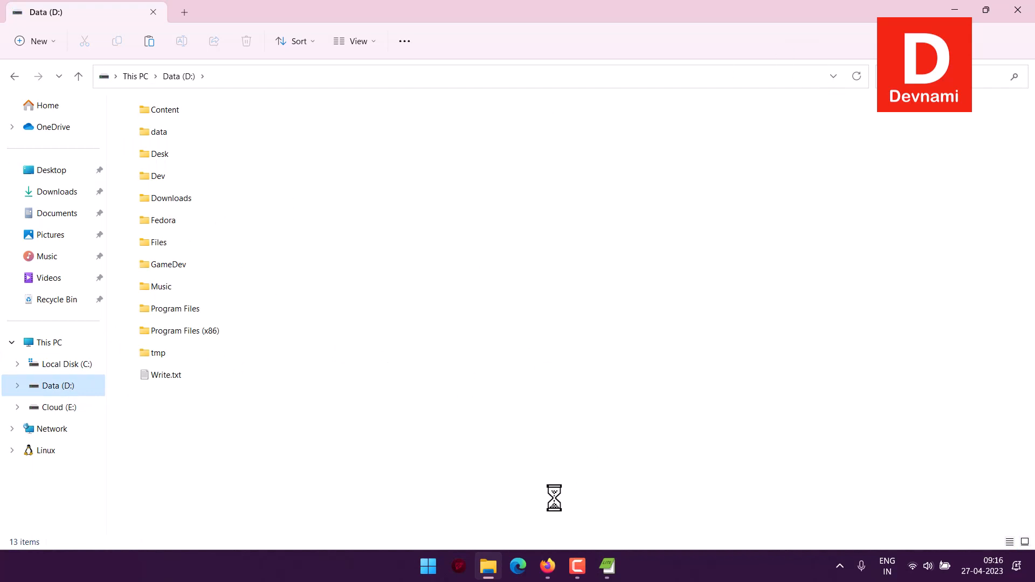
click(548, 568)
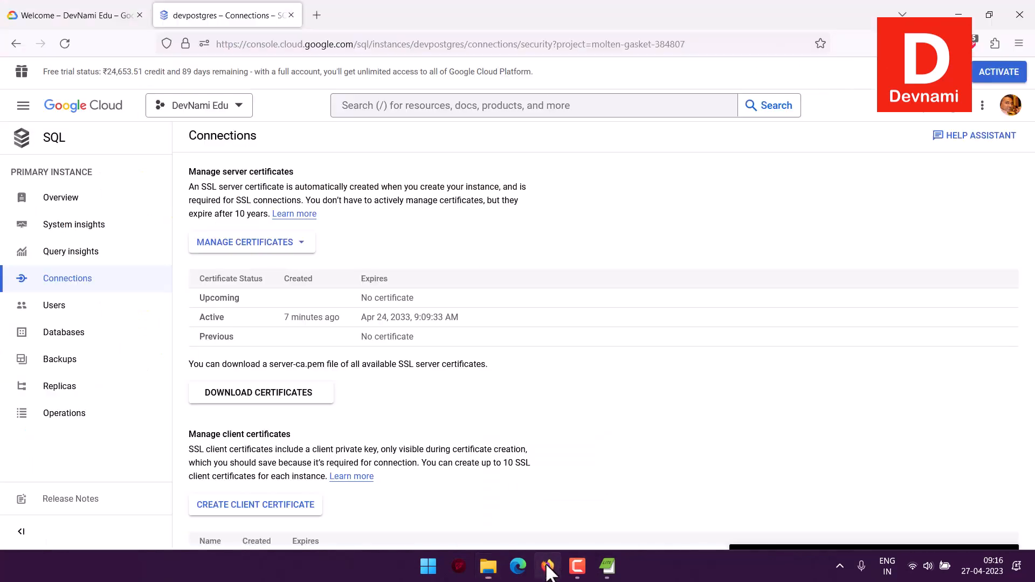
- Return to the devpostgres overview and examine the CPU utilization chart, connection details and configuration
scroll(753, 347, up, 5)
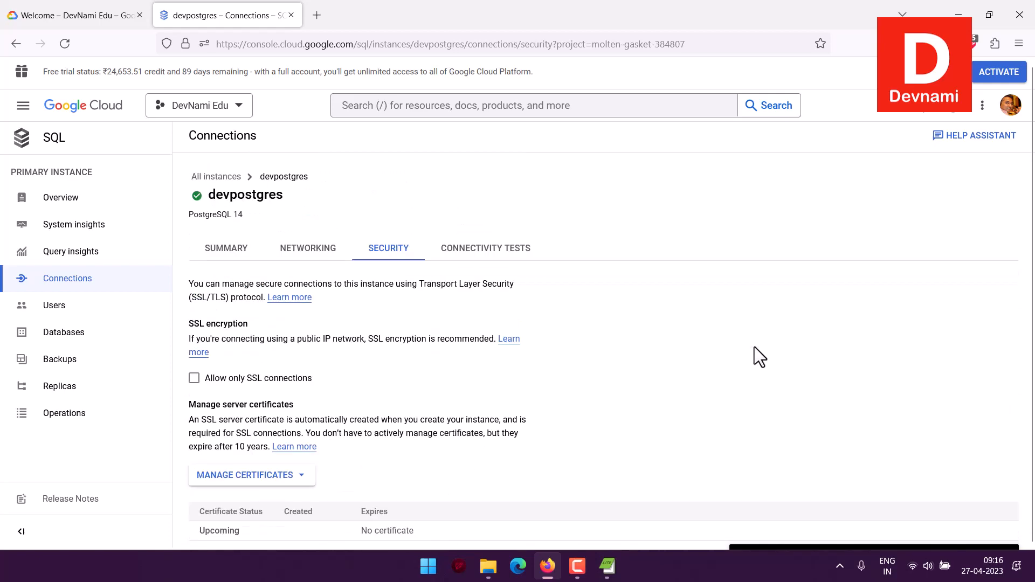
click(62, 200)
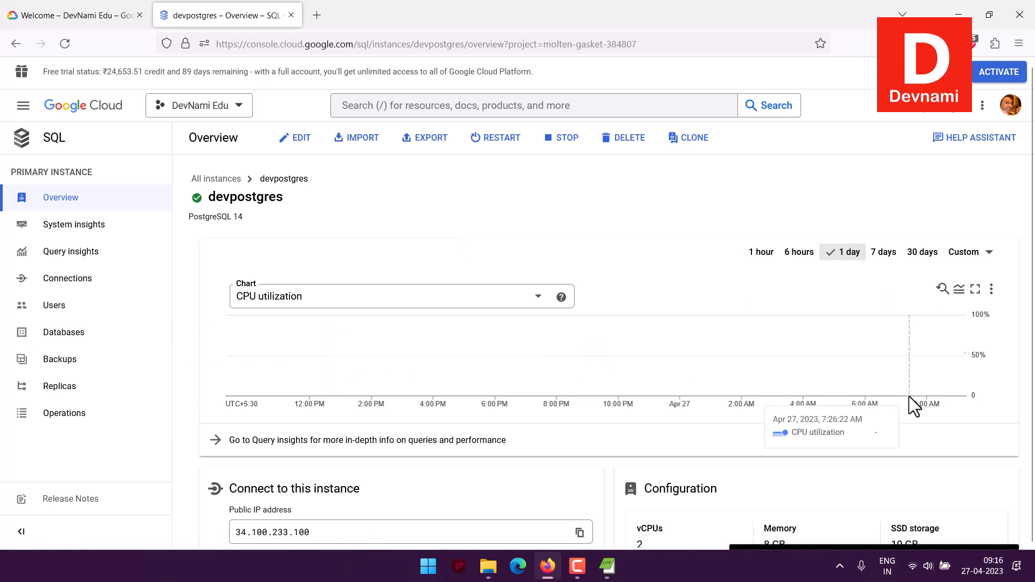
scroll(1012, 417, down, 2)
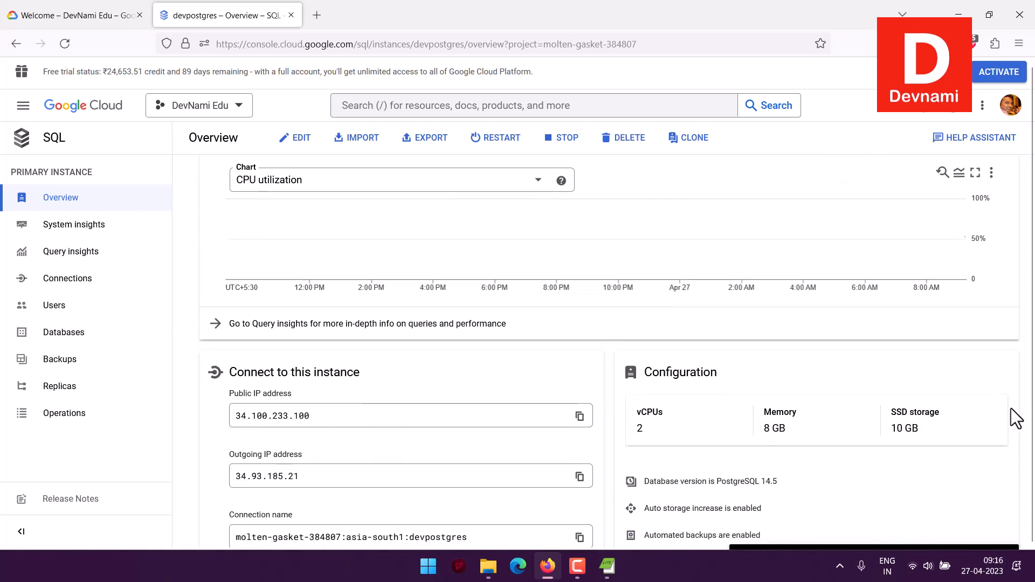
scroll(1016, 416, up, 2)
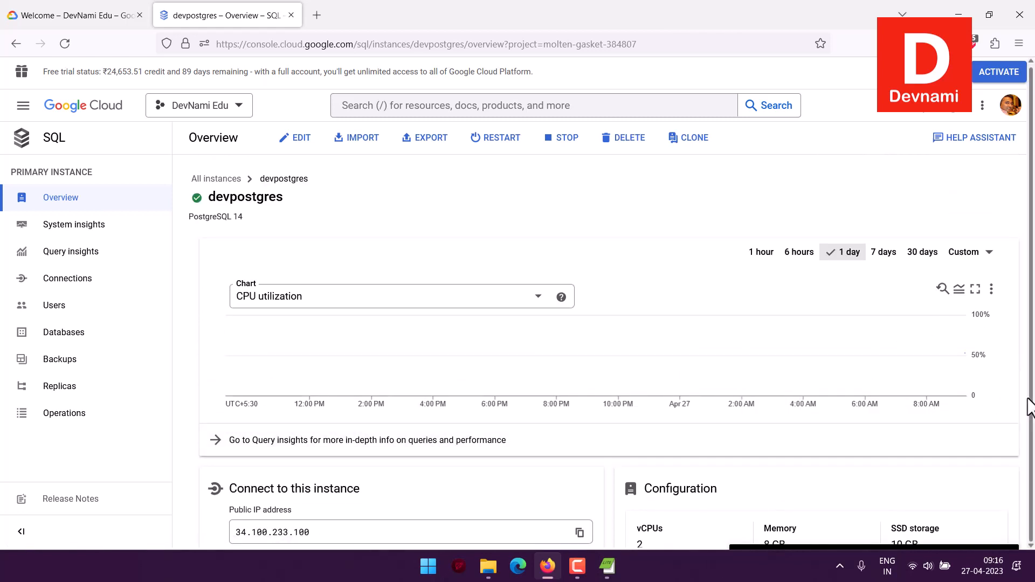
- Create a database named mydb in the devpostgres instance
click(5, 339)
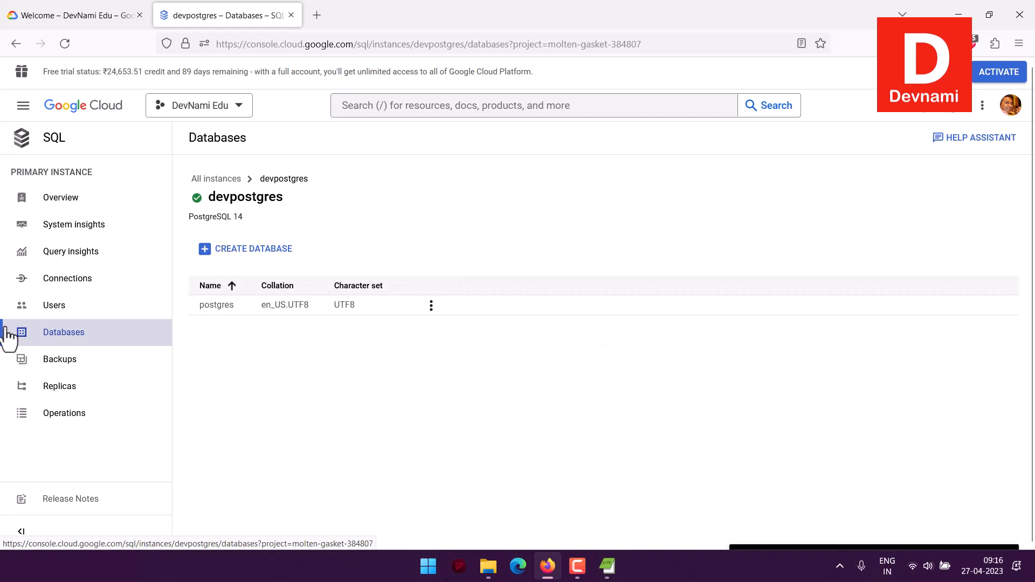
click(223, 253)
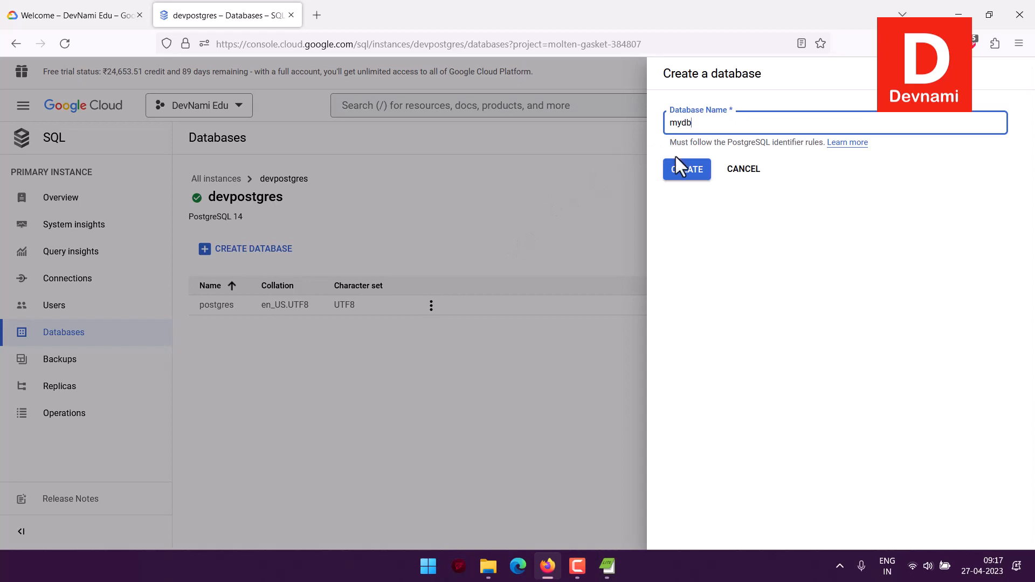
click(680, 173)
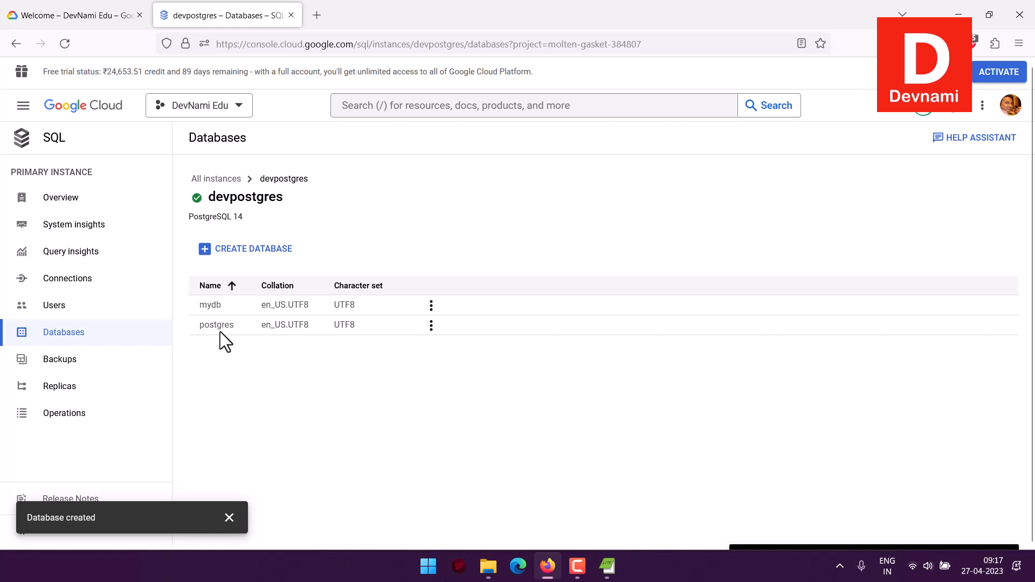
- Check the available actions for the mydb database, dismiss them, and go back to the instance overview
click(430, 306)
click(232, 384)
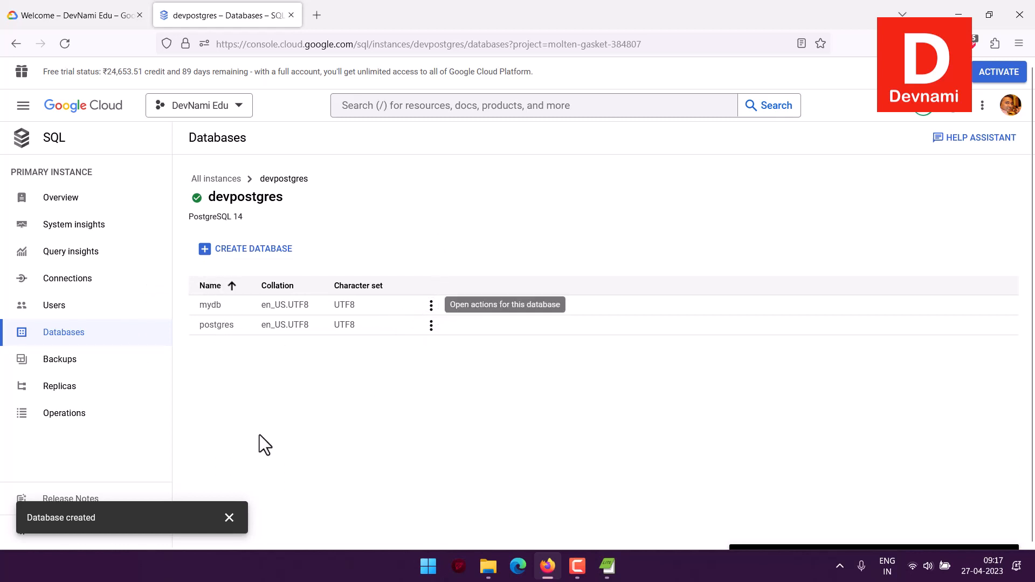
click(29, 208)
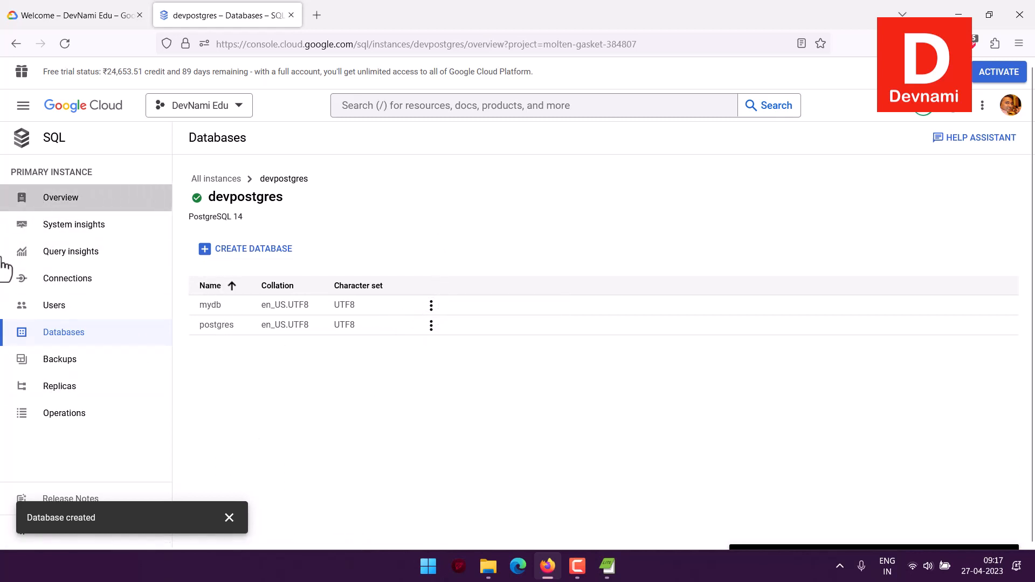